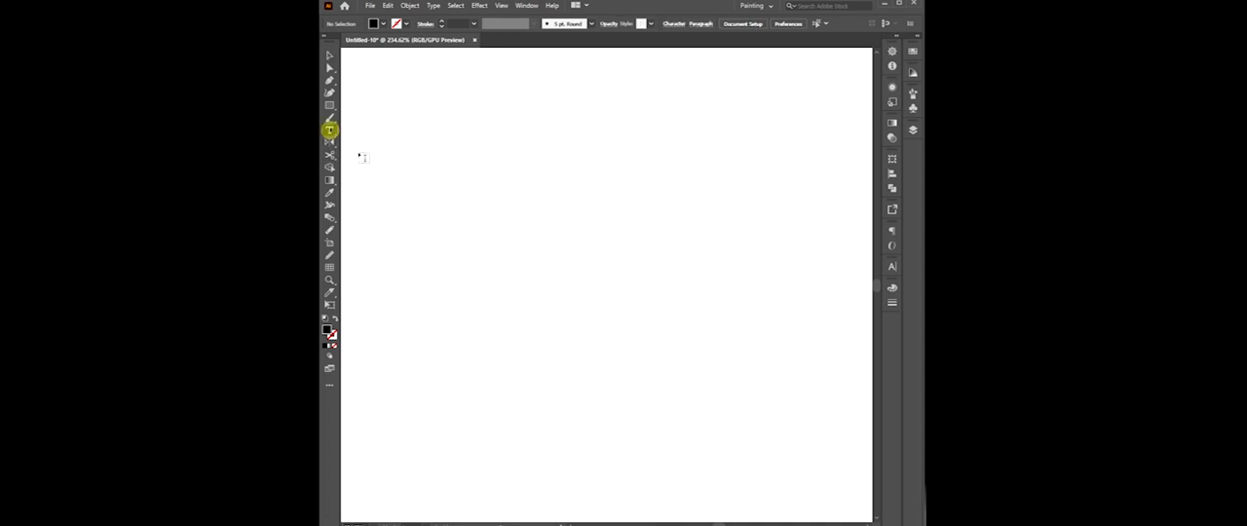
Add a point text reading 0123 and enlarge it to fill most of the canvas width.
text(0123)
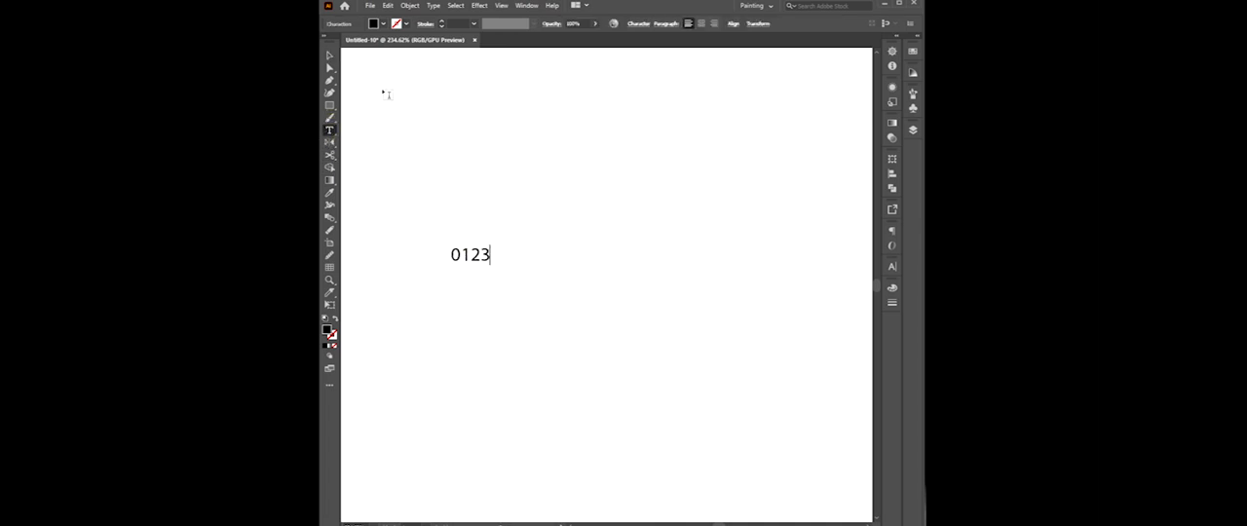
click(331, 55)
drag(493, 266, 652, 380)
drag(602, 252, 740, 270)
drag(607, 195, 609, 174)
click(464, 22)
click(534, 121)
click(629, 265)
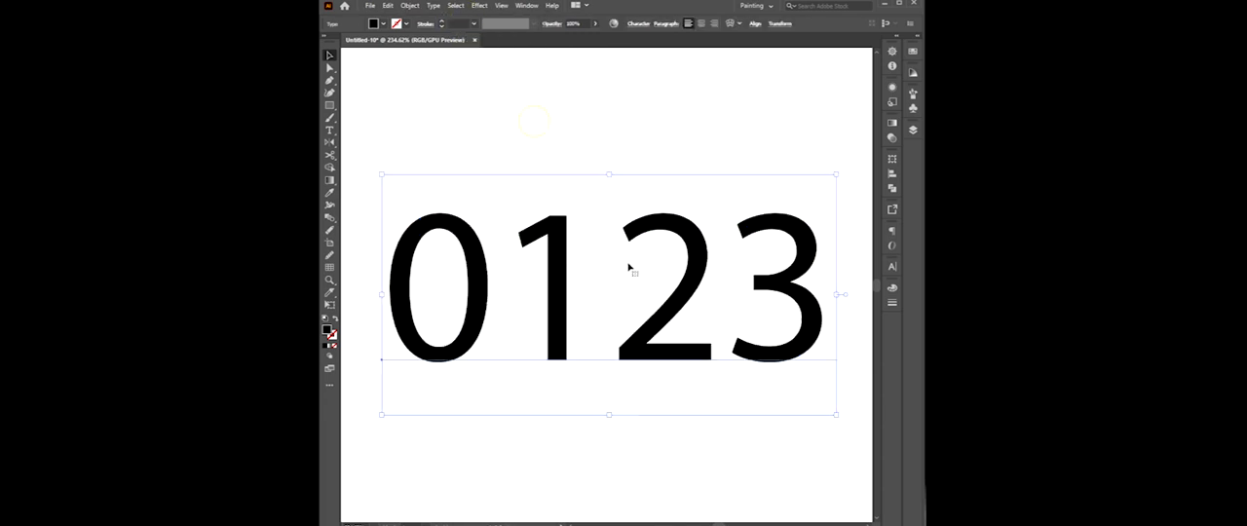
Set the font of the 0123 text to Arial Black.
click(891, 265)
click(797, 277)
text(arial)
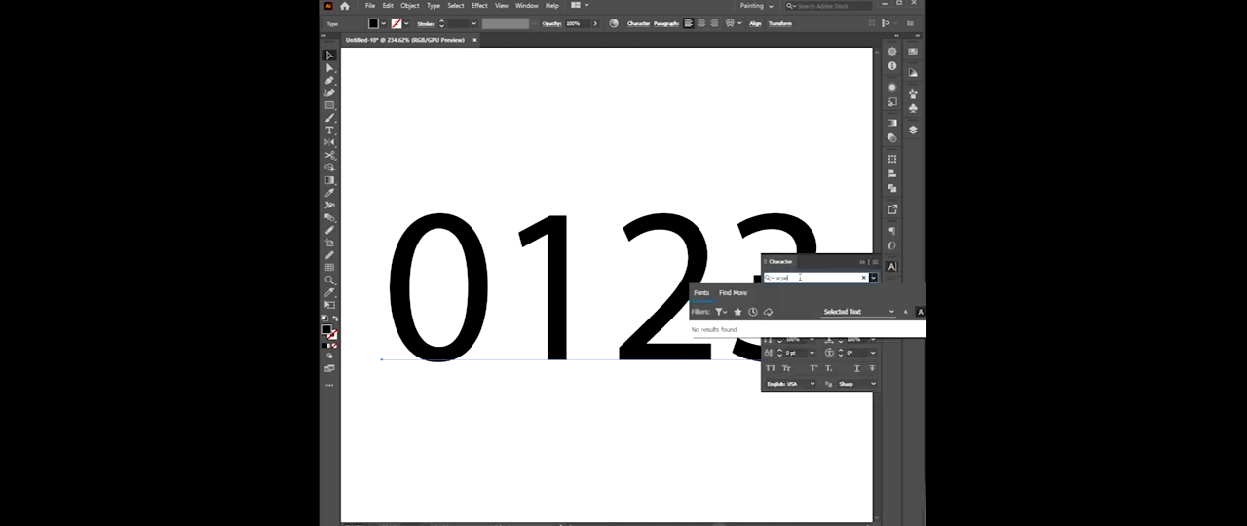
key(BackSpace)
key(BackSpace)
key(BackSpace)
key(BackSpace)
text(rial)
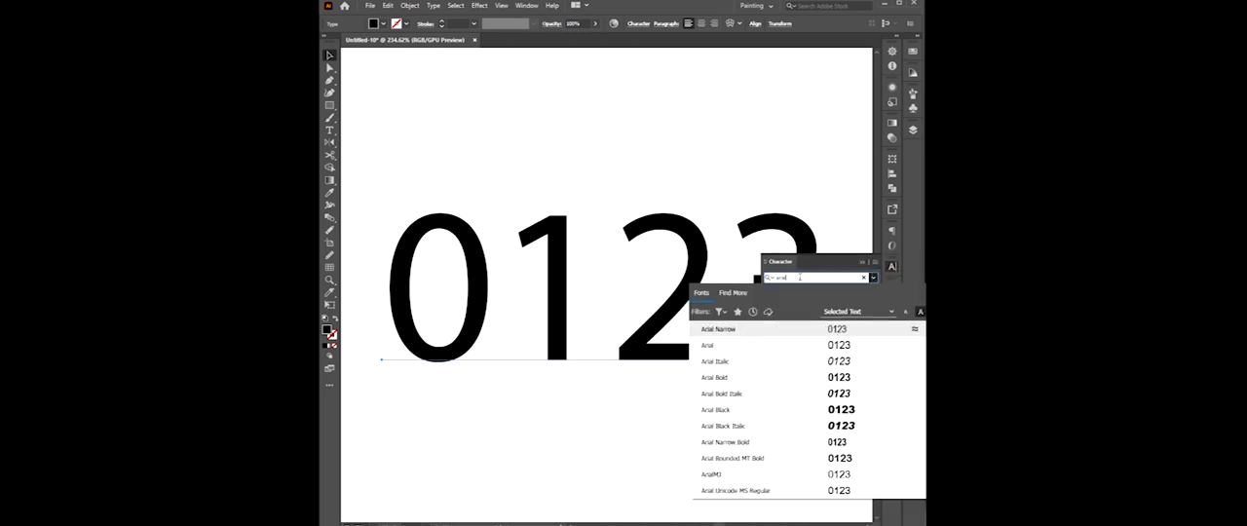
click(841, 410)
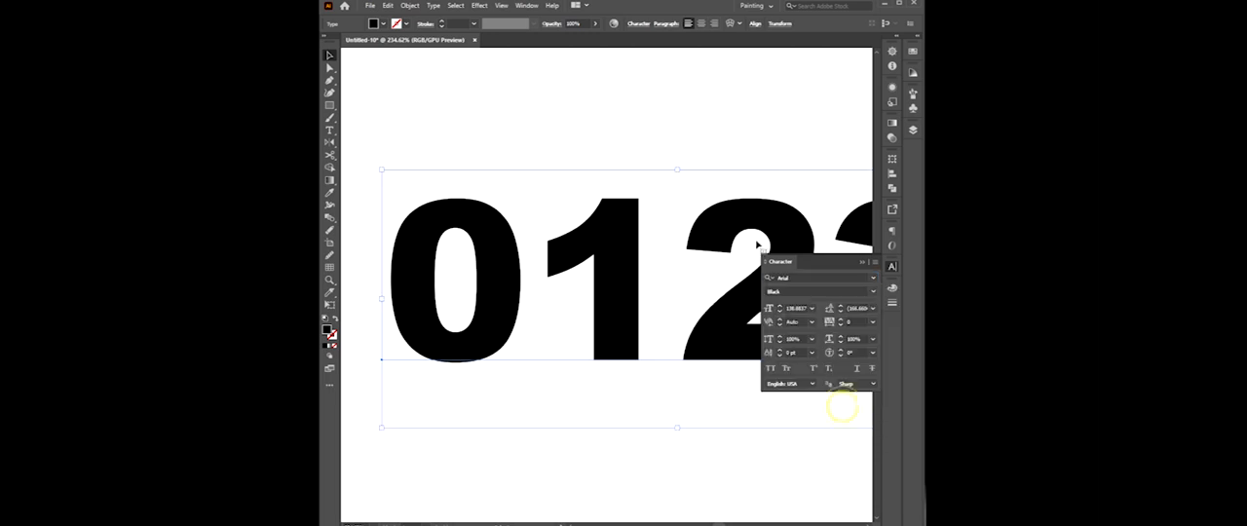
Narrow the 0123 text so all four digits fit on the canvas, centre it, and make it slightly taller.
click(890, 270)
drag(382, 299, 486, 299)
drag(639, 317, 578, 313)
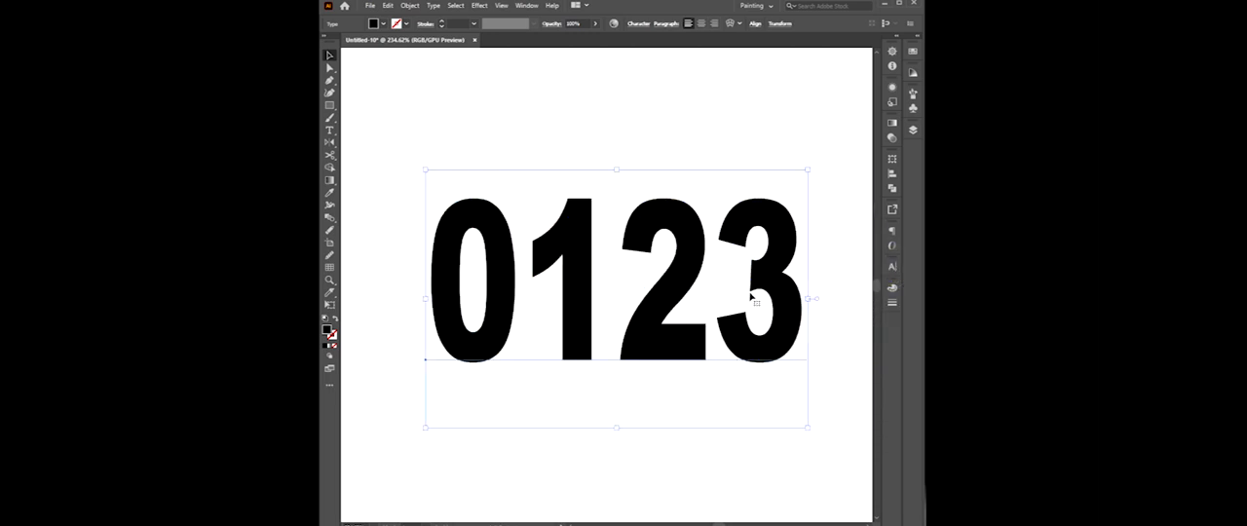
drag(623, 174, 618, 160)
drag(801, 294, 816, 298)
click(608, 132)
click(635, 208)
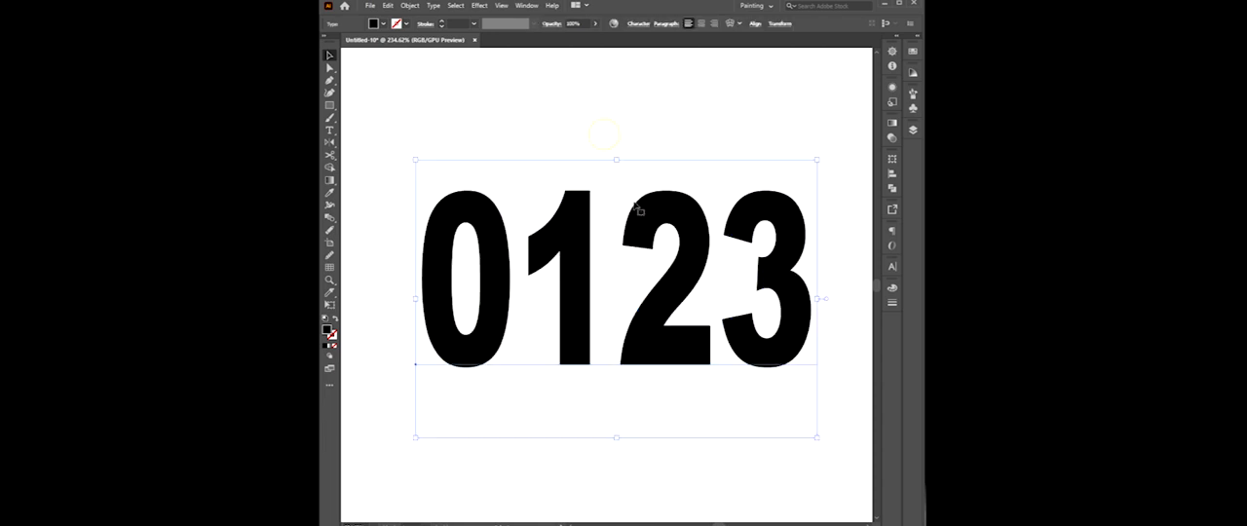
Apply a 3D Rotate effect to the 0123 text using the Isometric Top position.
click(479, 6)
mouse_move(502, 66)
click(618, 89)
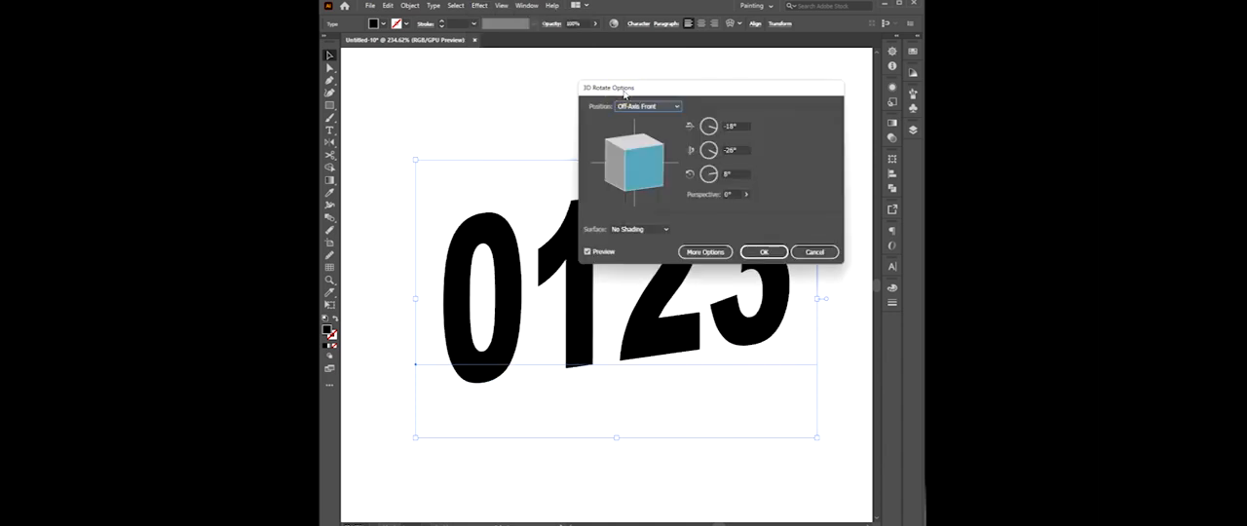
click(651, 109)
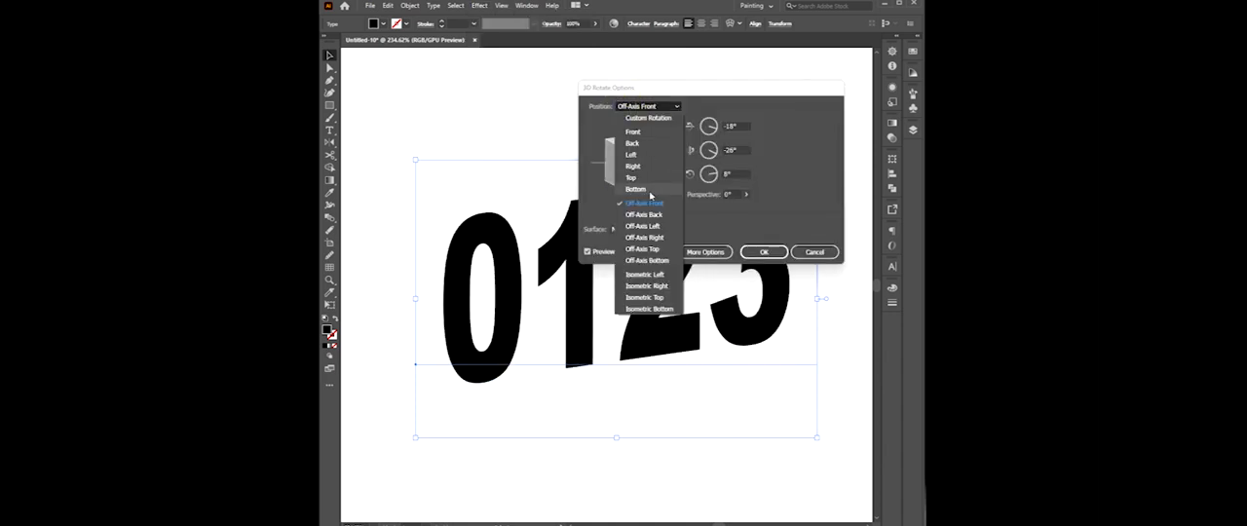
click(642, 285)
click(764, 251)
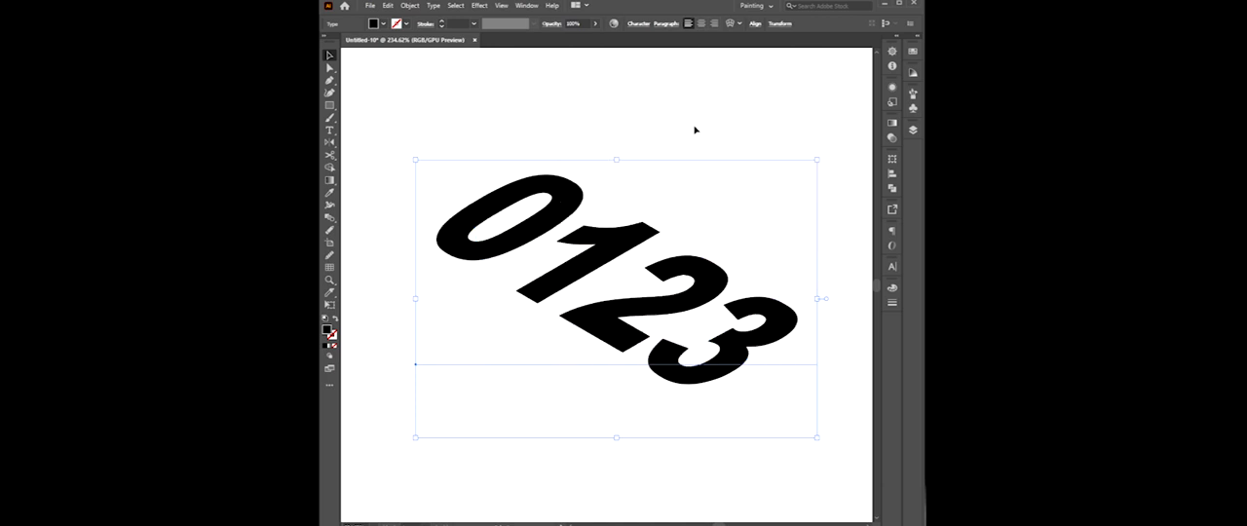
Flatten the transparency of the rotated text to turn it into plain vector shapes.
click(693, 105)
scroll(708, 309, up, 1)
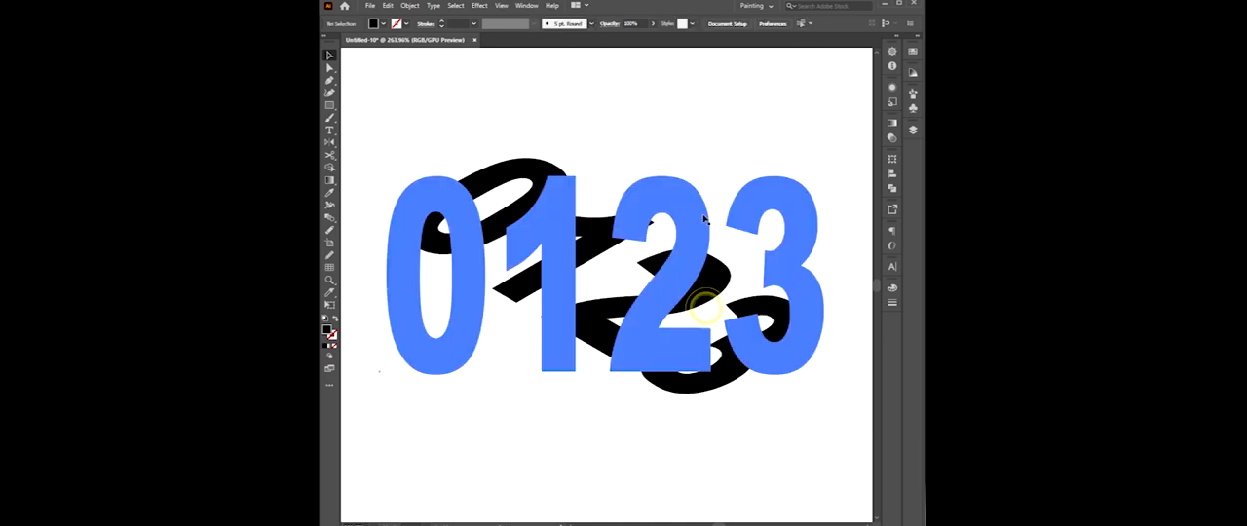
click(688, 95)
click(589, 279)
click(409, 6)
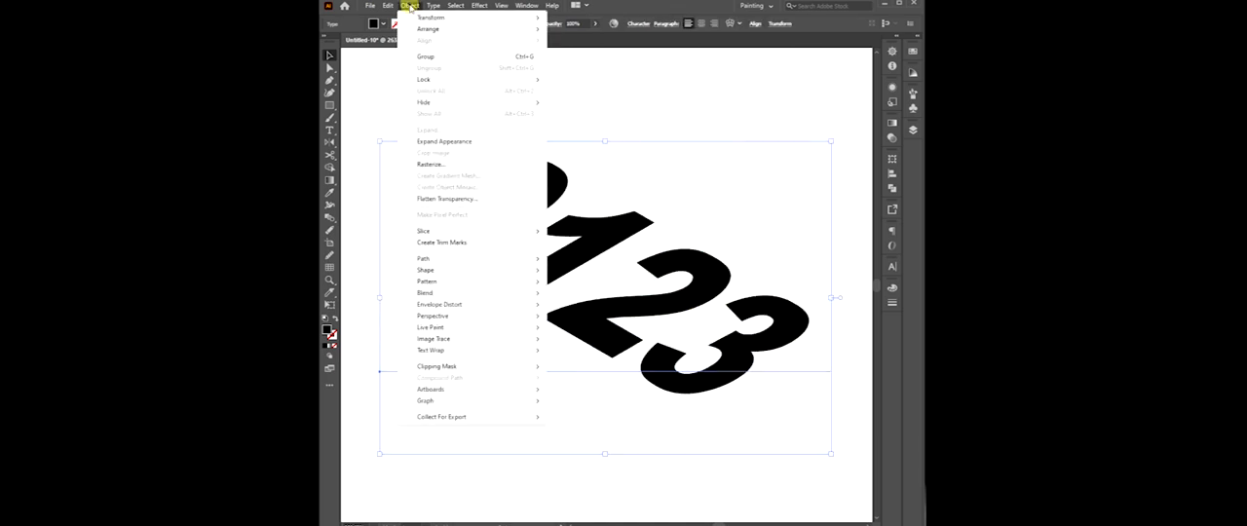
click(466, 200)
click(474, 358)
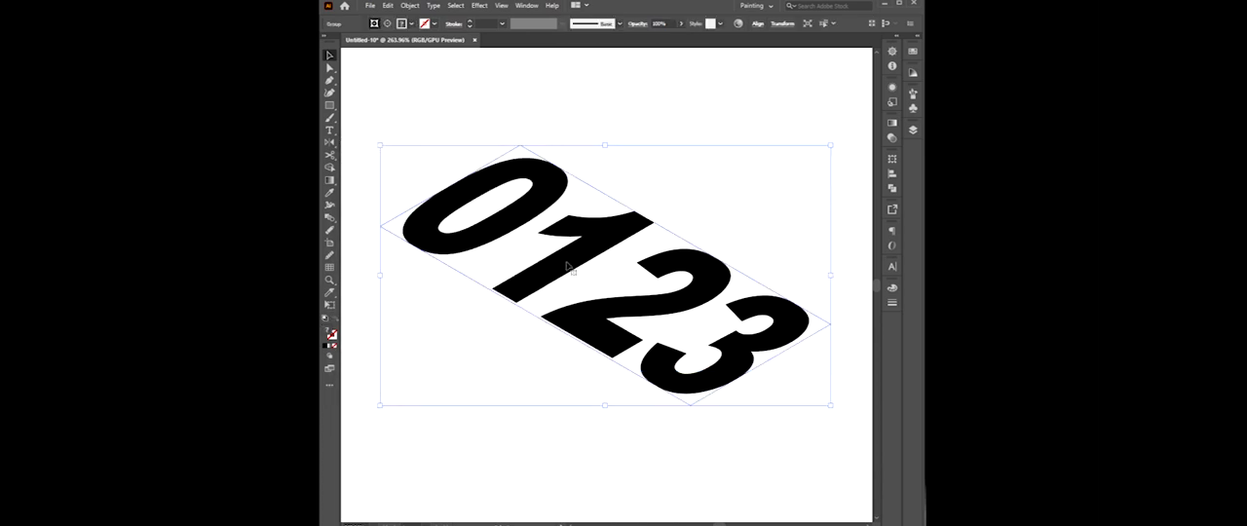
Ungroup the flattened artwork completely and delete the surplus invisible frame around the digits.
right_click(632, 200)
click(668, 291)
click(713, 175)
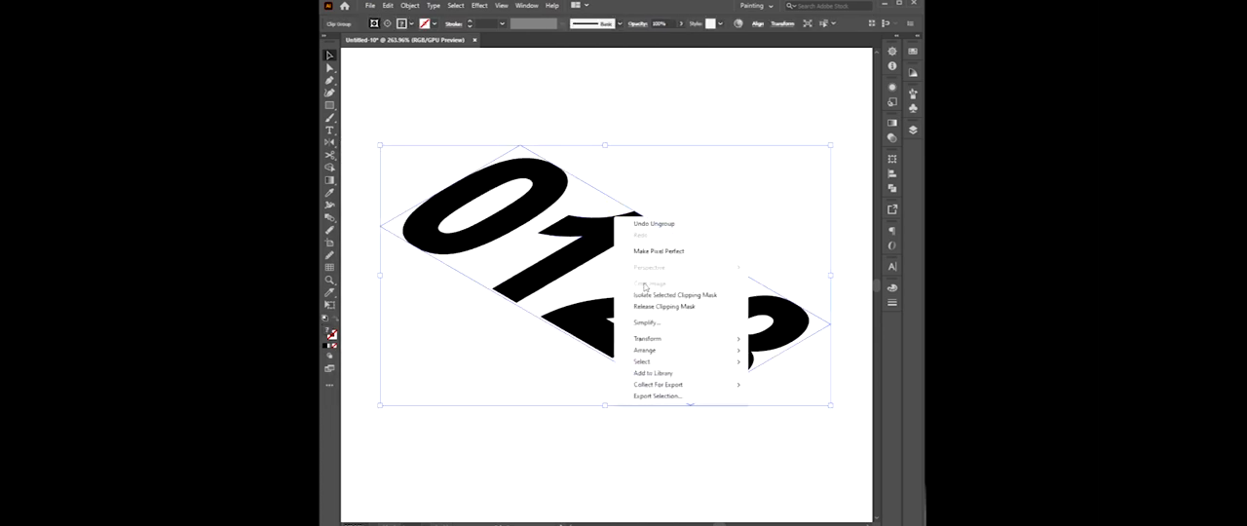
click(664, 291)
click(714, 176)
click(613, 200)
key(Delete)
click(715, 207)
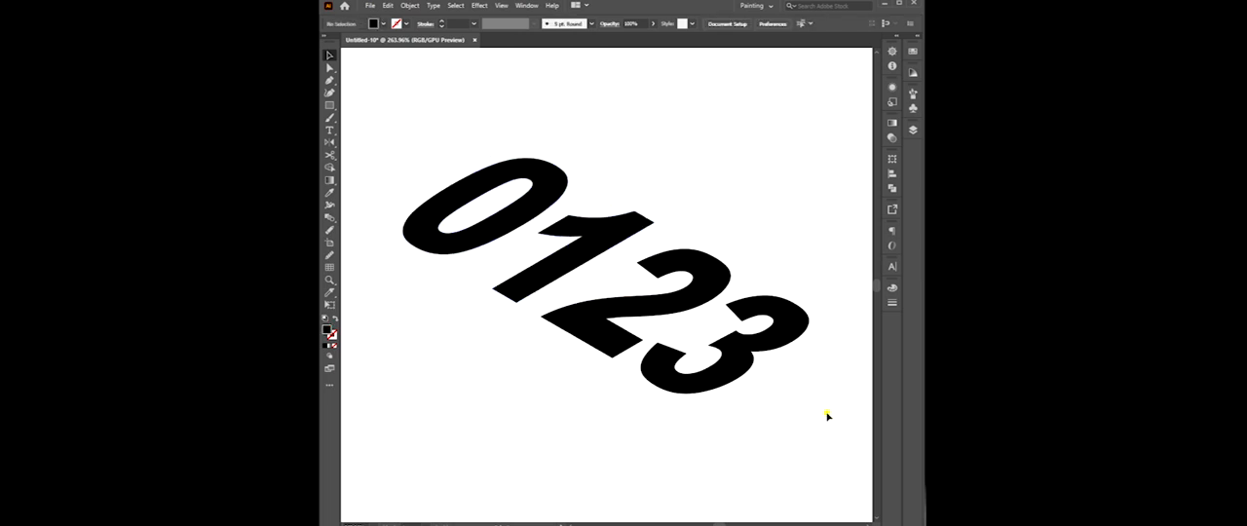
Select all the digits, copy them and paste the copies in front in the same place.
key(ctrl+a)
click(537, 178)
key(ctrl+a)
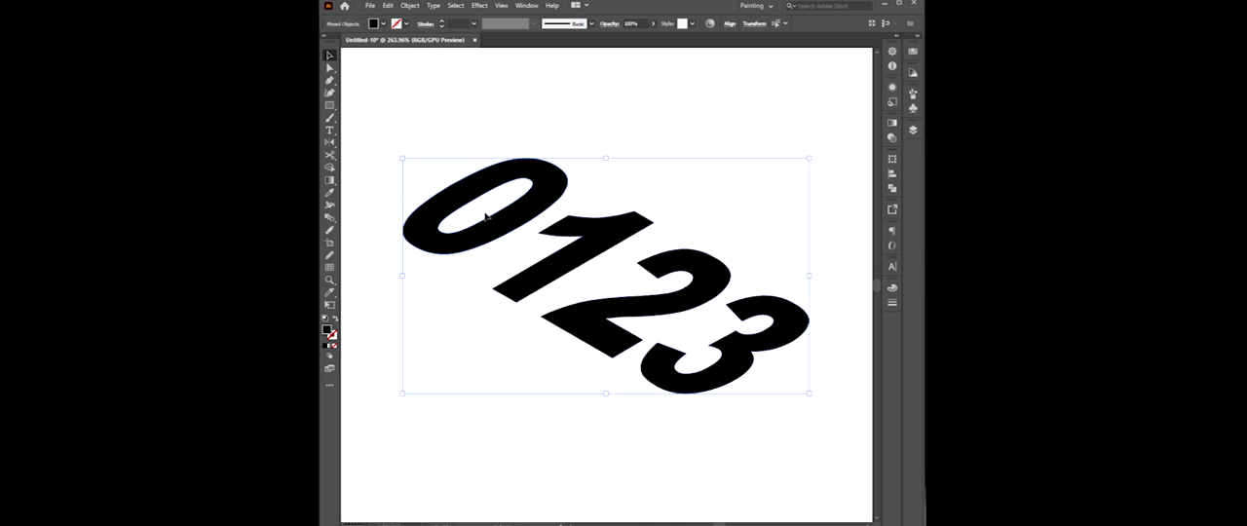
click(387, 6)
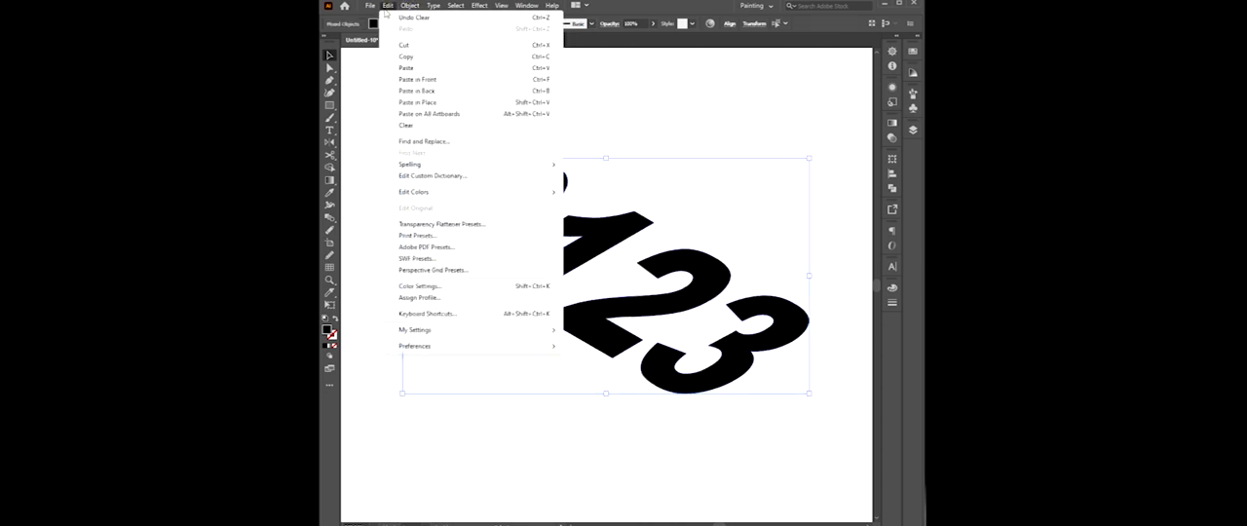
click(406, 59)
click(386, 5)
click(416, 79)
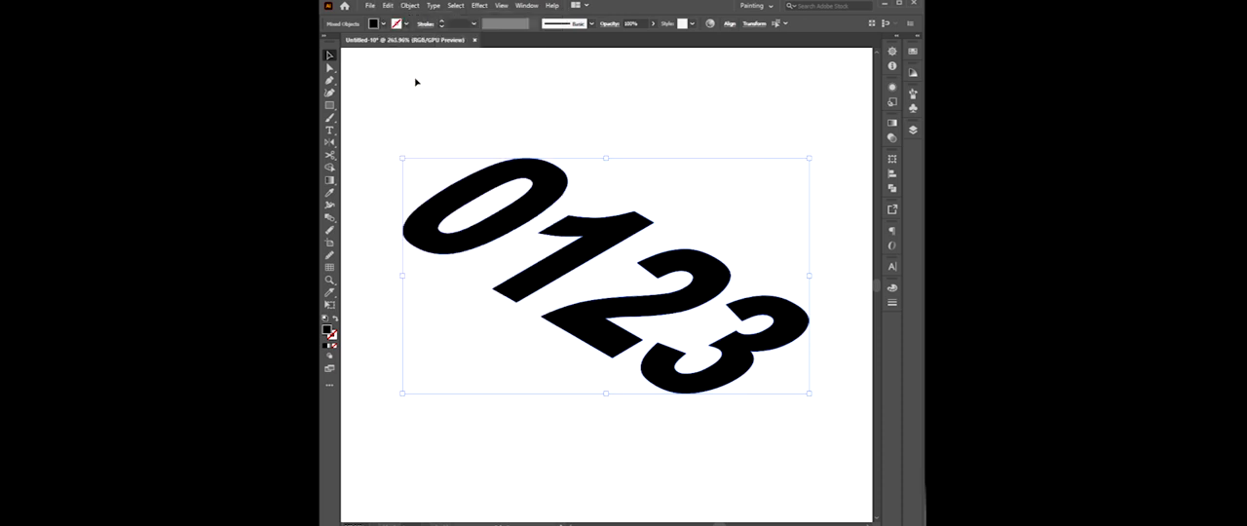
Hide the pasted front copies of the digits and select the original digits beneath them.
click(407, 7)
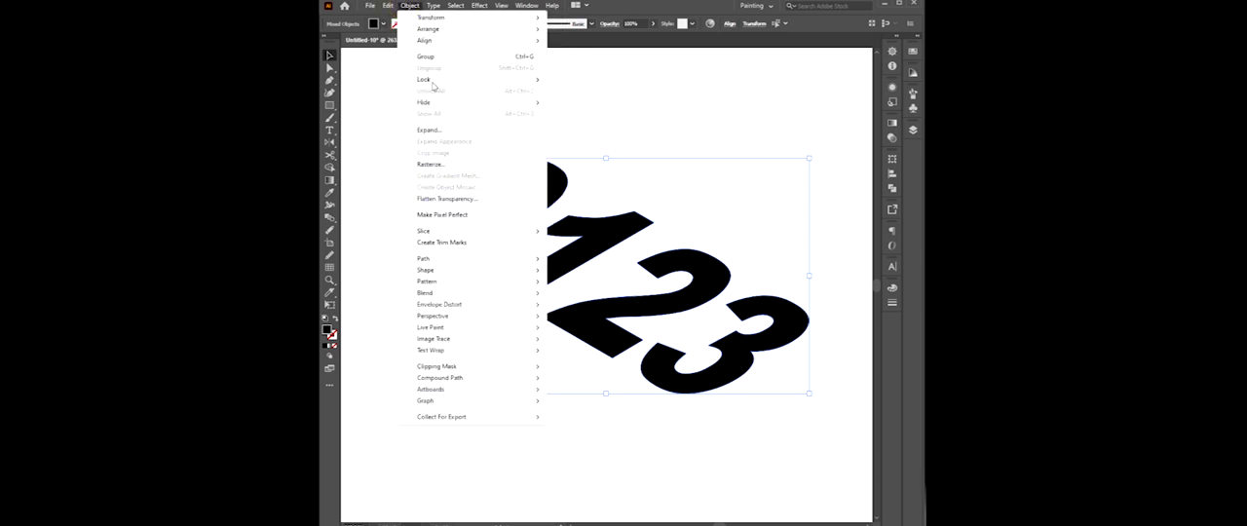
mouse_move(444, 105)
click(585, 105)
drag(506, 120, 776, 425)
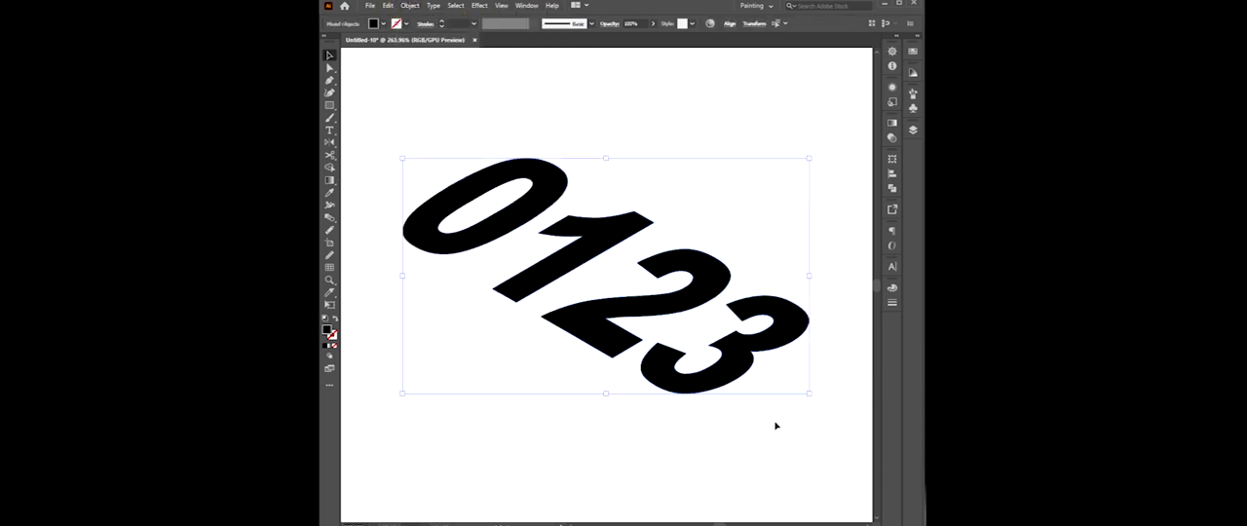
Lock the selected original digits and show the hidden front copies again.
click(389, 7)
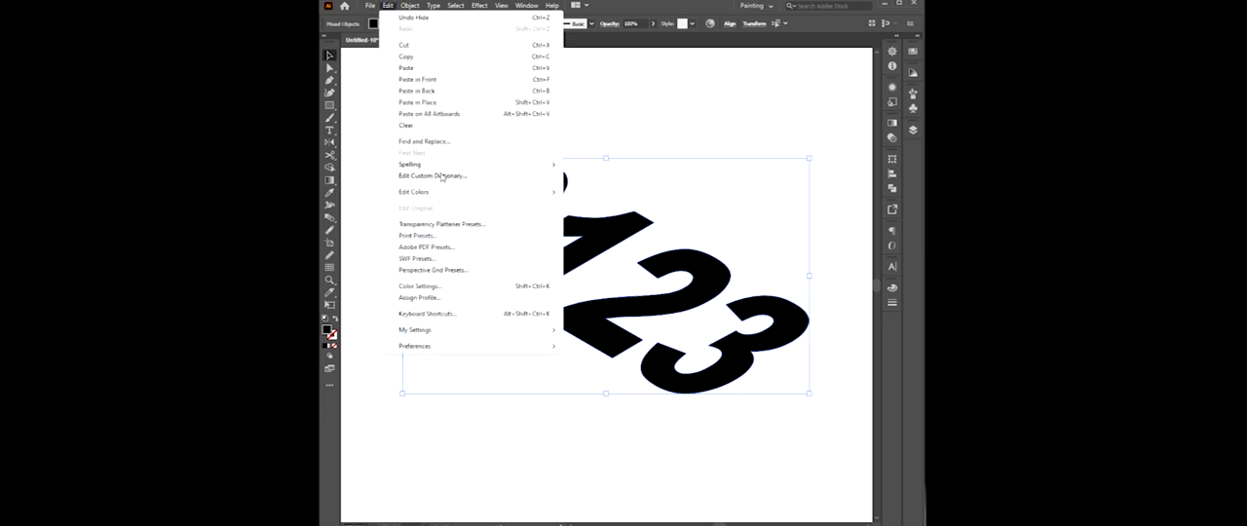
click(410, 6)
mouse_move(439, 81)
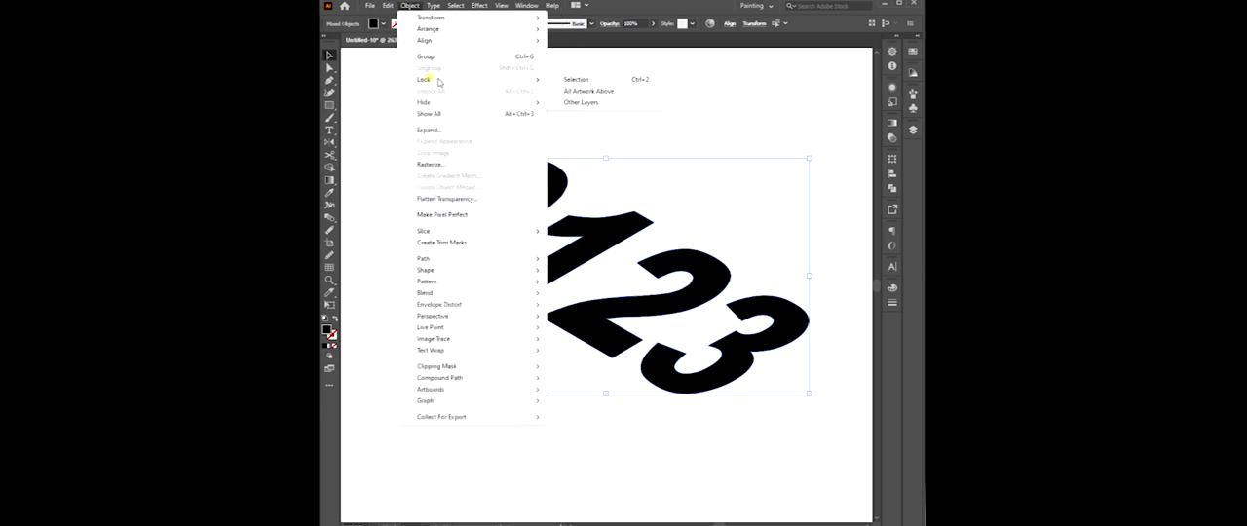
click(600, 91)
click(410, 6)
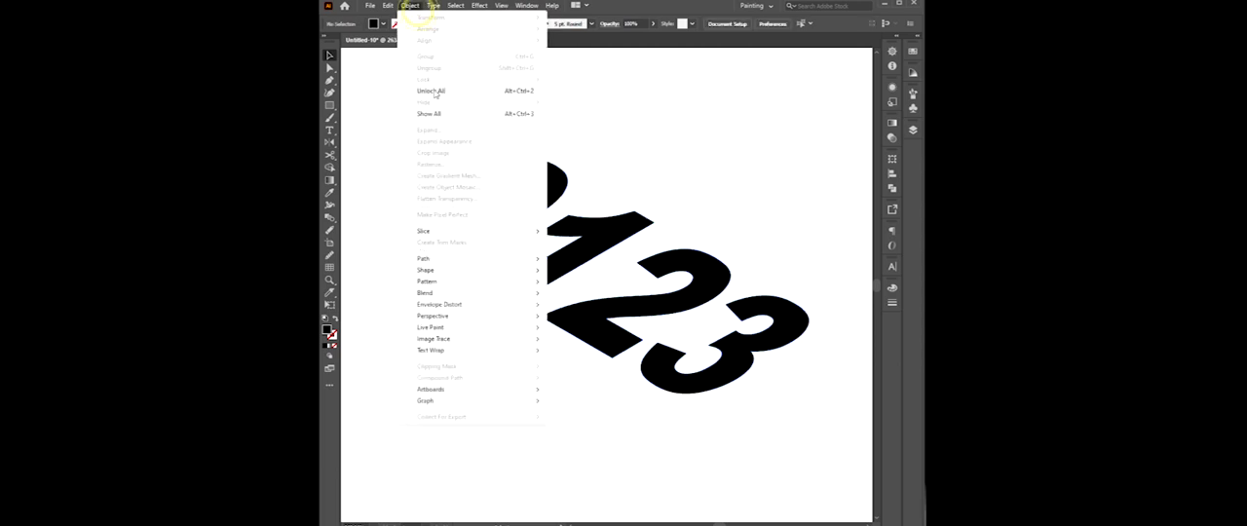
click(440, 116)
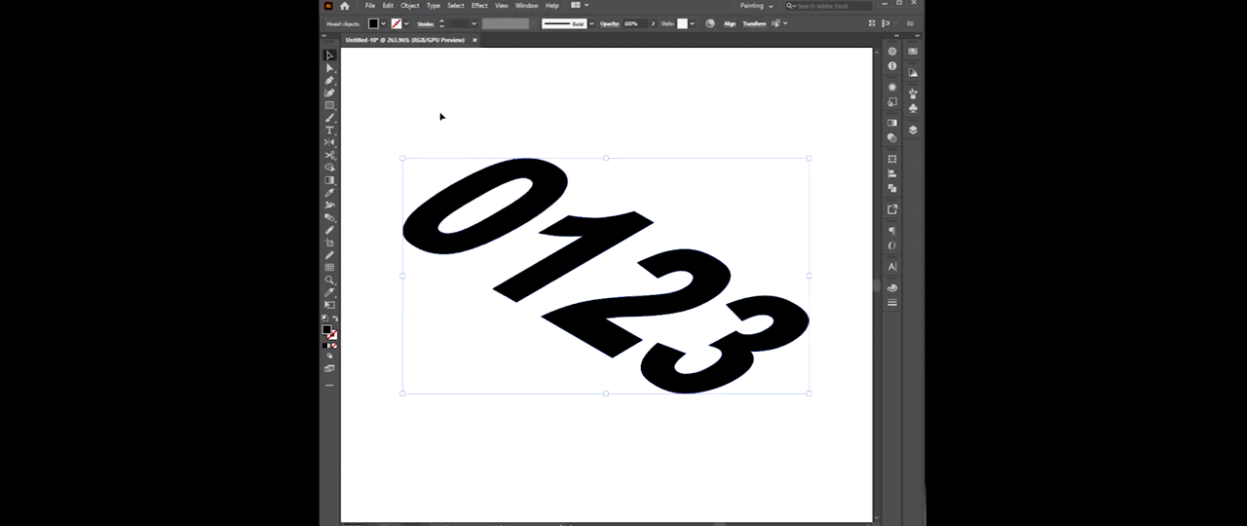
Fill the front copies of the digits with white (FFFFFF).
click(889, 289)
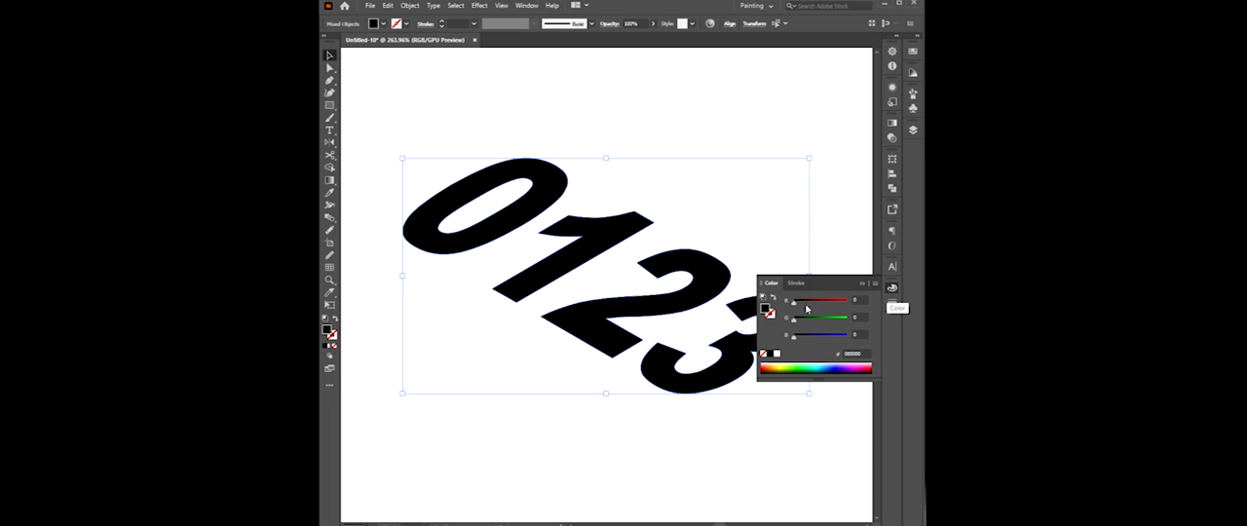
click(777, 355)
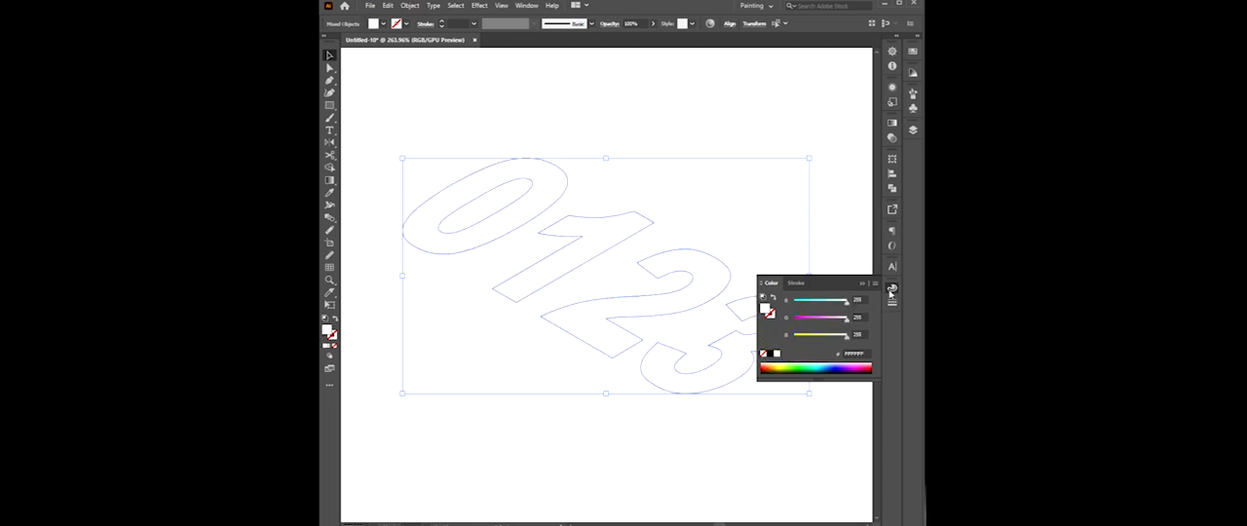
click(888, 292)
Draw a large rectangle covering all the digits to serve as a background.
key(ctrl+space)
drag(745, 306, 720, 290)
key(space)
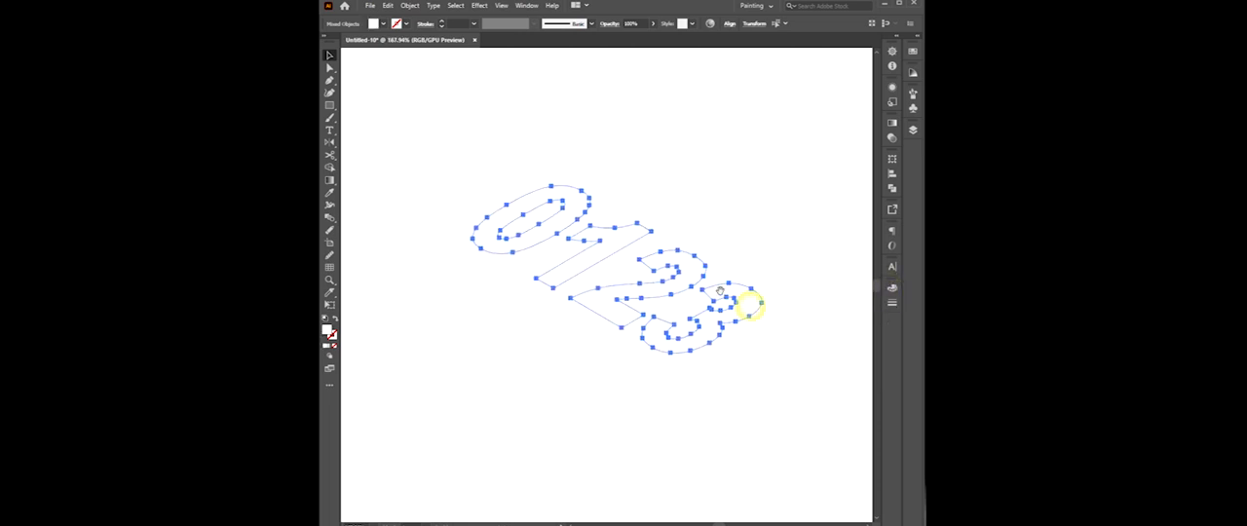
click(330, 106)
mouse_move(356, 61)
mouse_down()
mouse_move(772, 426)
mouse_move(872, 493)
mouse_up()
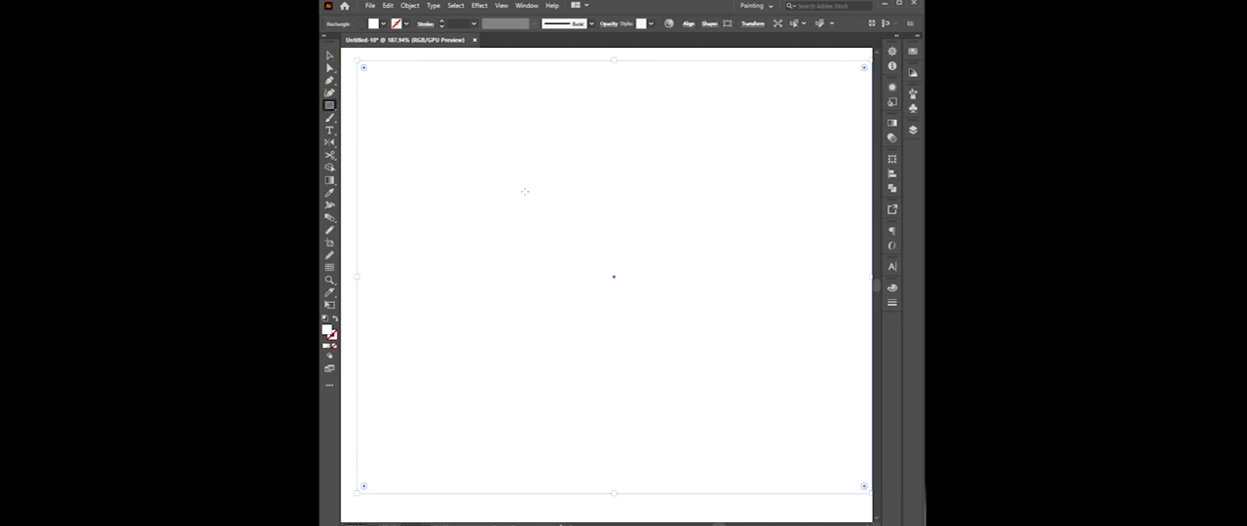
click(329, 56)
Fill the background rectangle with pure blue (R 0, G 0, B 255) and send it to the back.
click(895, 290)
drag(846, 302, 791, 302)
drag(847, 320, 793, 322)
right_click(682, 182)
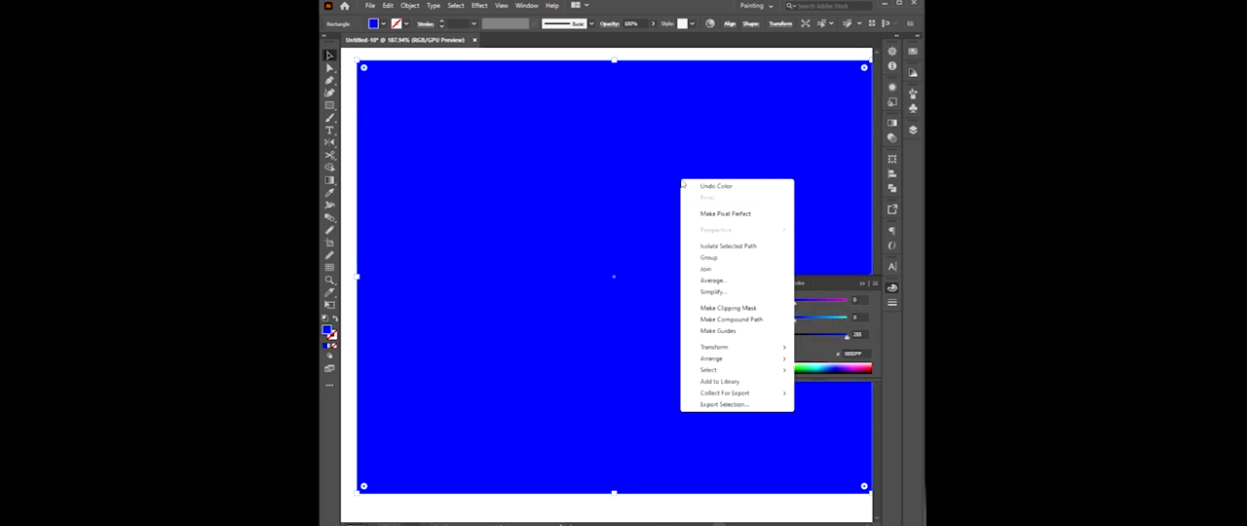
click(751, 360)
click(824, 393)
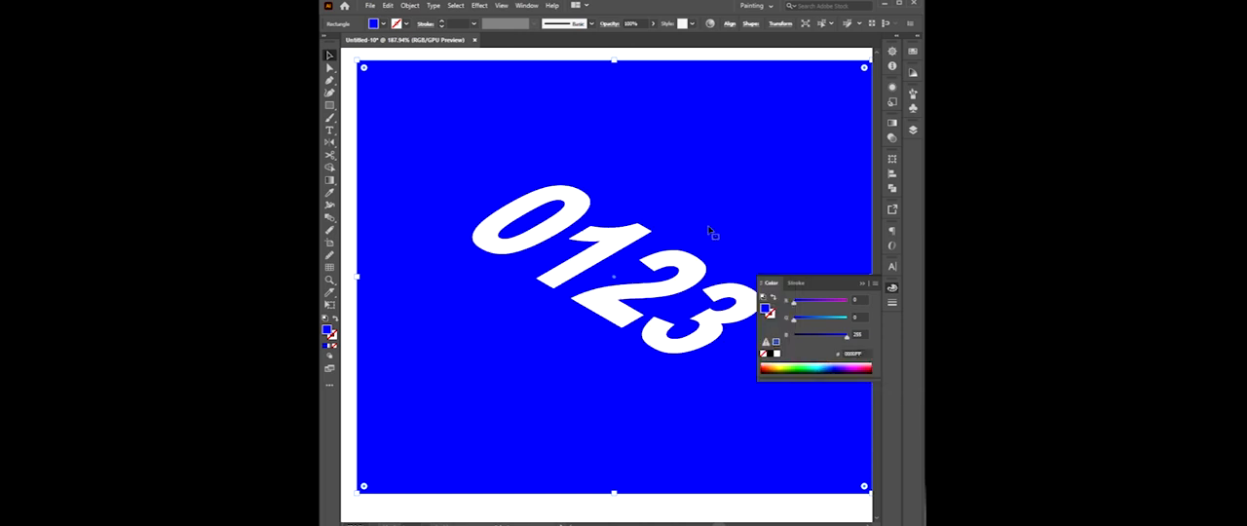
Lock the blue background rectangle so only the white digits remain selectable.
drag(680, 171, 690, 196)
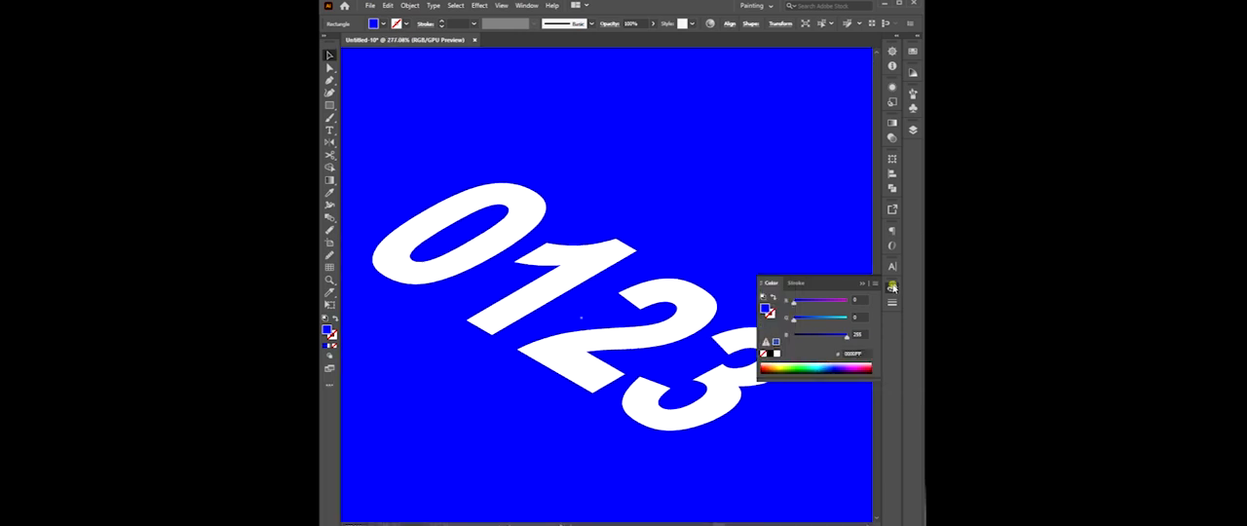
click(892, 287)
click(381, 8)
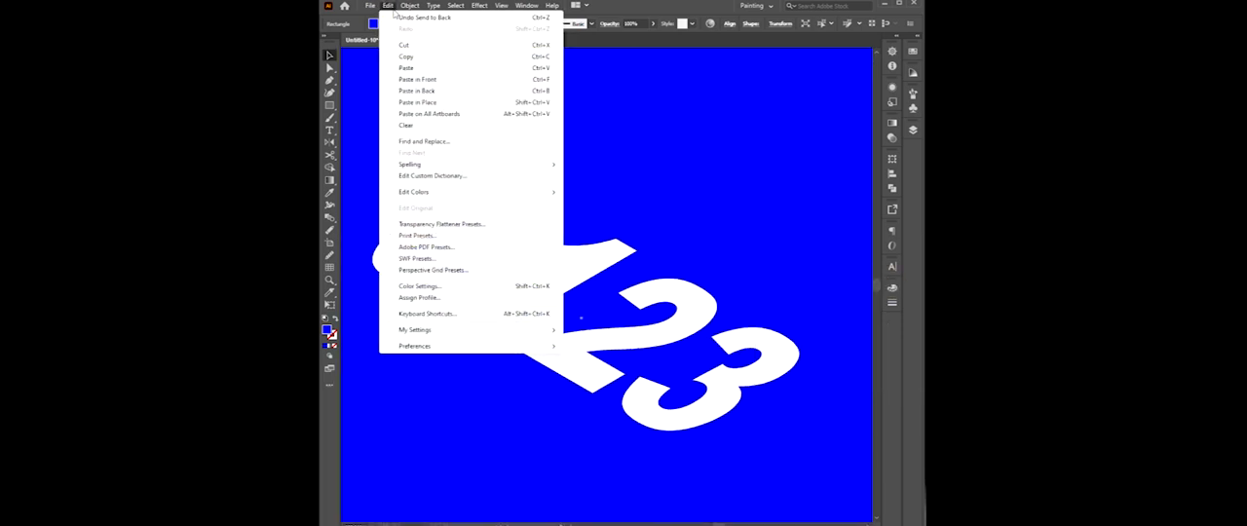
mouse_move(410, 6)
mouse_move(429, 82)
click(623, 82)
click(534, 203)
click(736, 246)
scroll(731, 350, up, 2)
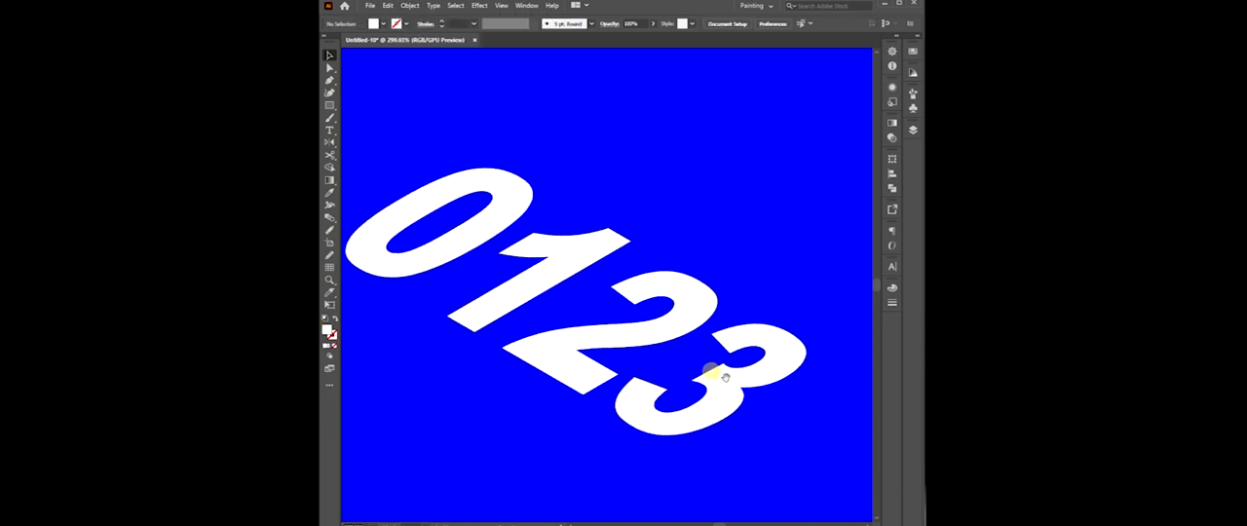
Apply an envelope distort mesh with six rows and eight columns to the front white 3.
click(758, 324)
click(410, 7)
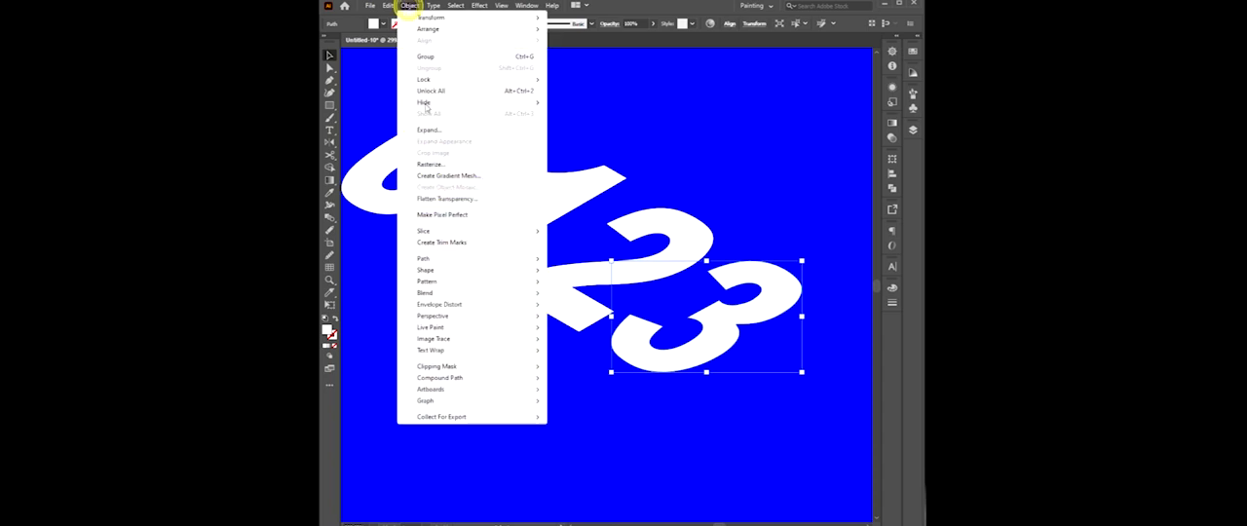
mouse_move(497, 305)
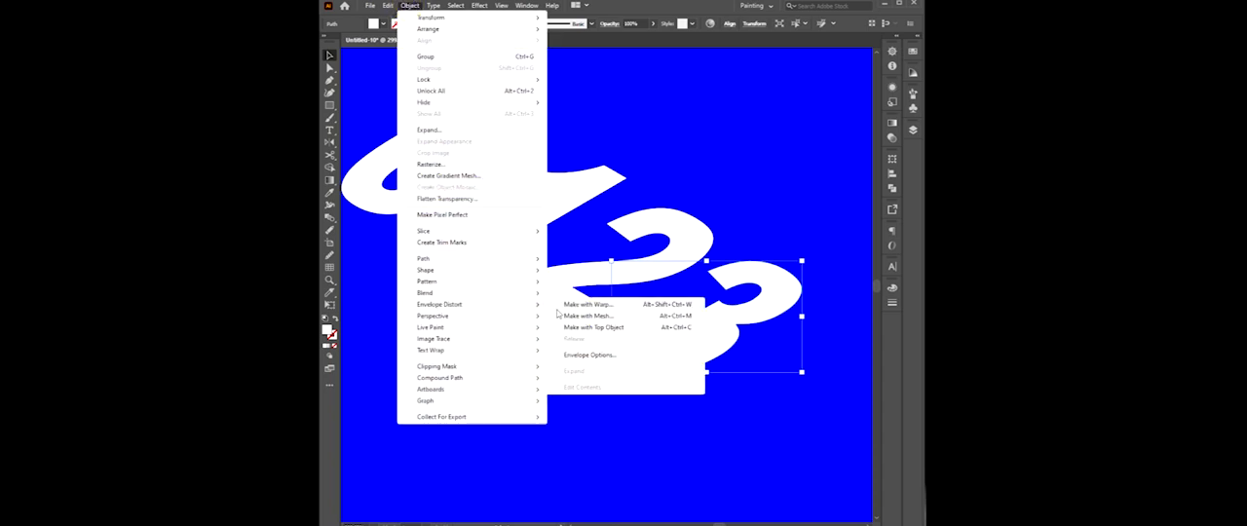
click(581, 315)
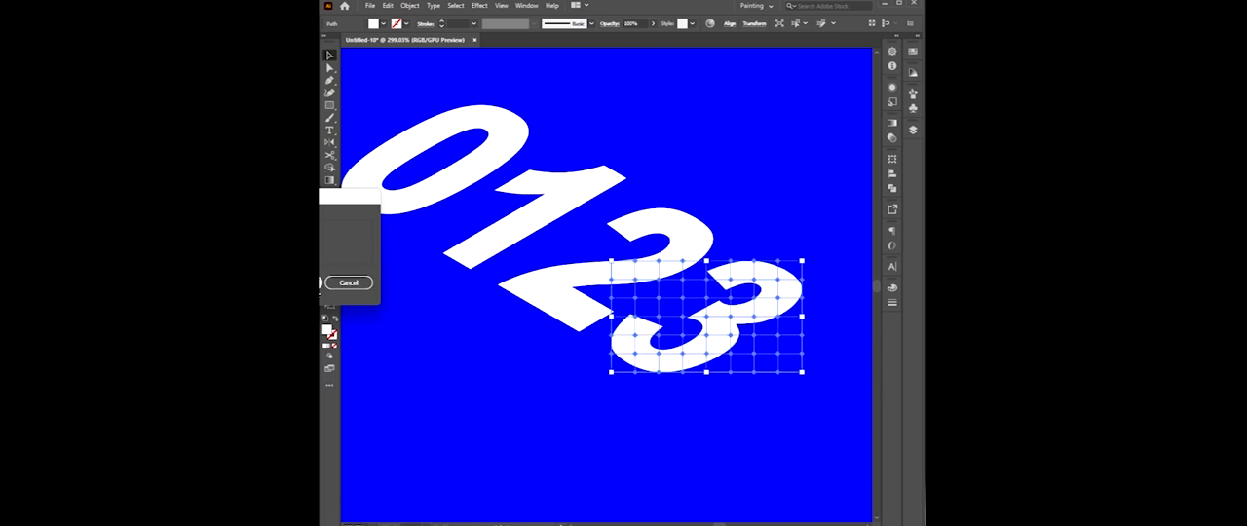
click(320, 285)
Raise the mesh point under the outer edge of the 3's upper bowl to reveal the black copy behind it.
mouse_move(746, 403)
mouse_down()
mouse_move(713, 402)
mouse_move(727, 401)
mouse_up()
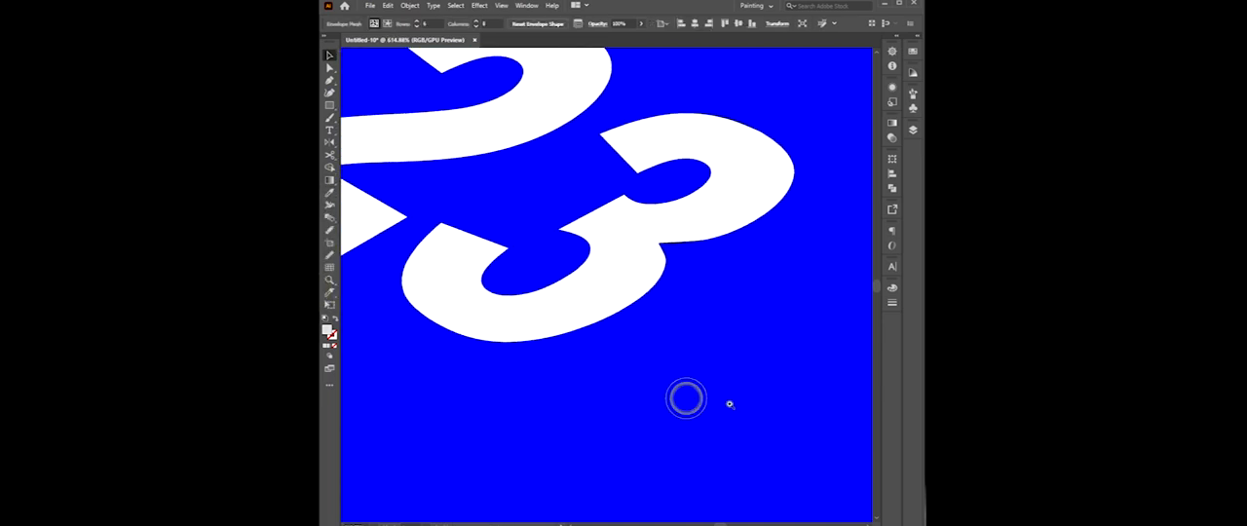
click(332, 67)
click(710, 389)
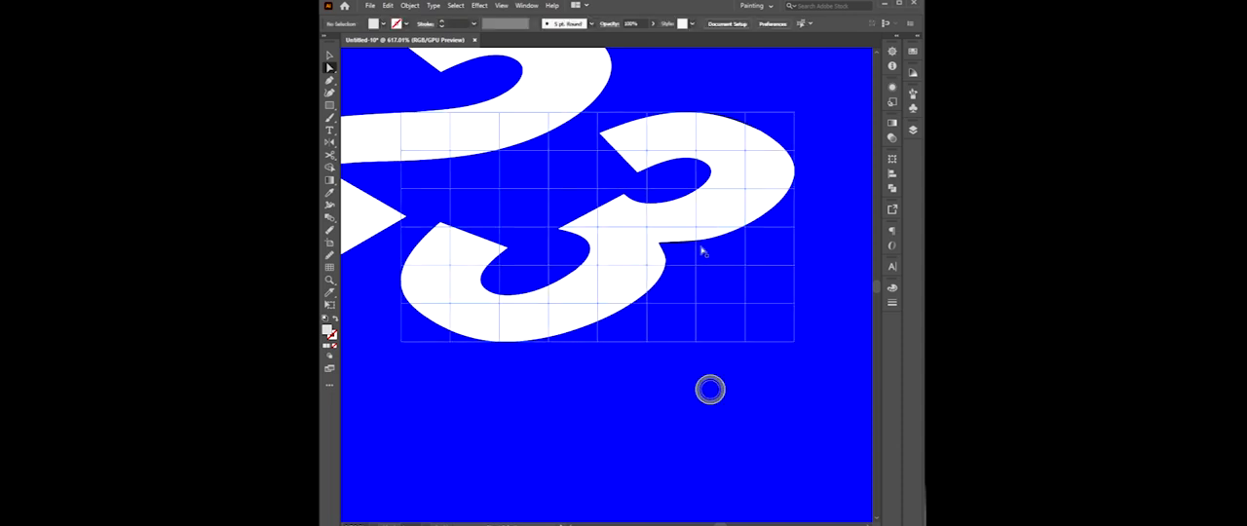
drag(748, 230, 747, 198)
click(730, 387)
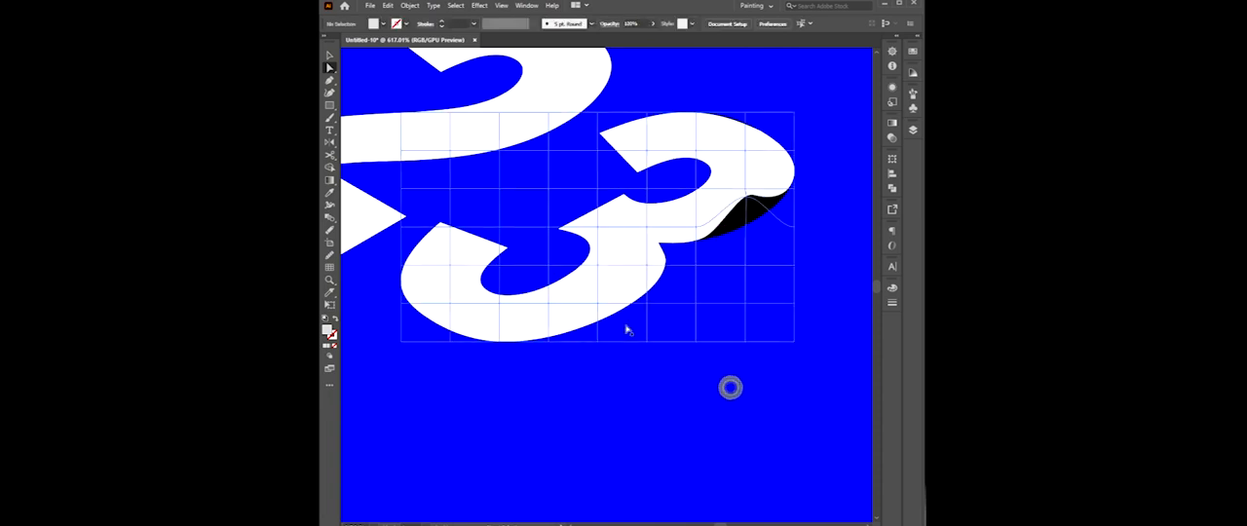
Raise two pairs of mesh points along the underside of the 3's lower bowl to form two wavy bumps.
click(598, 341)
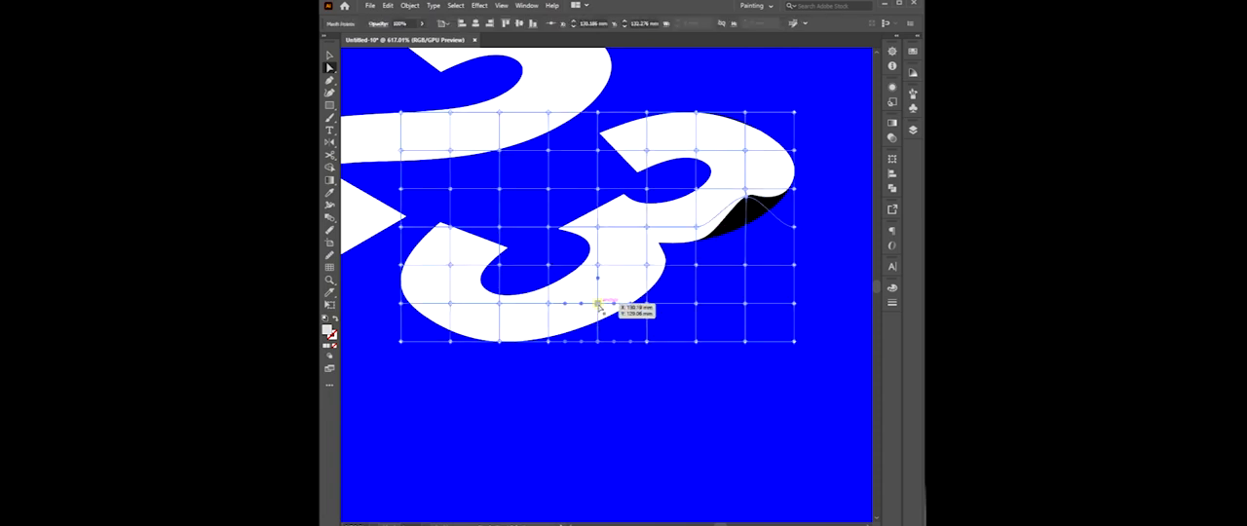
drag(598, 308, 578, 287)
click(592, 377)
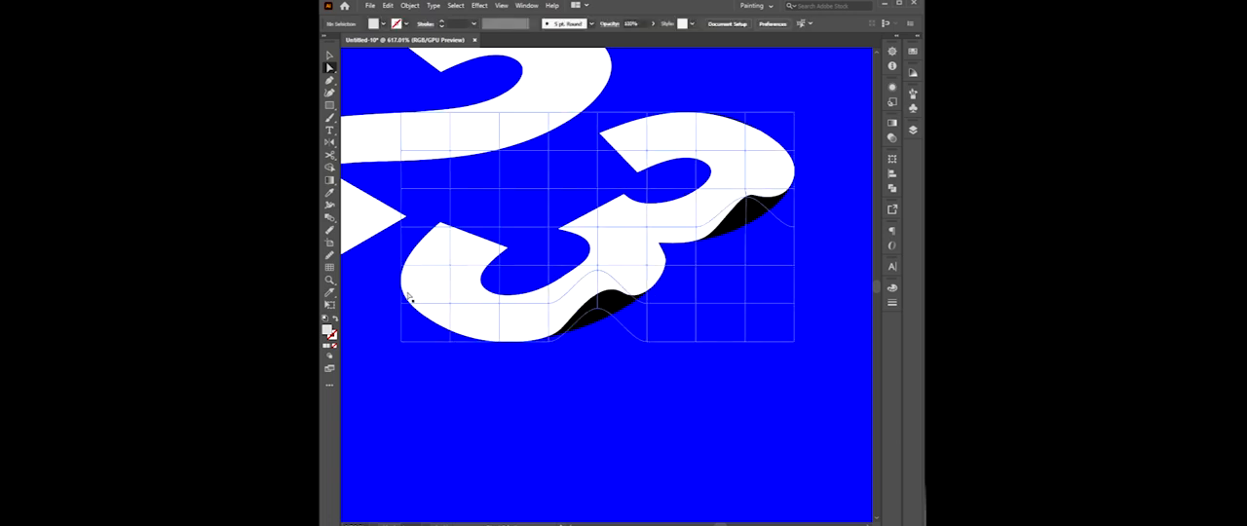
click(448, 341)
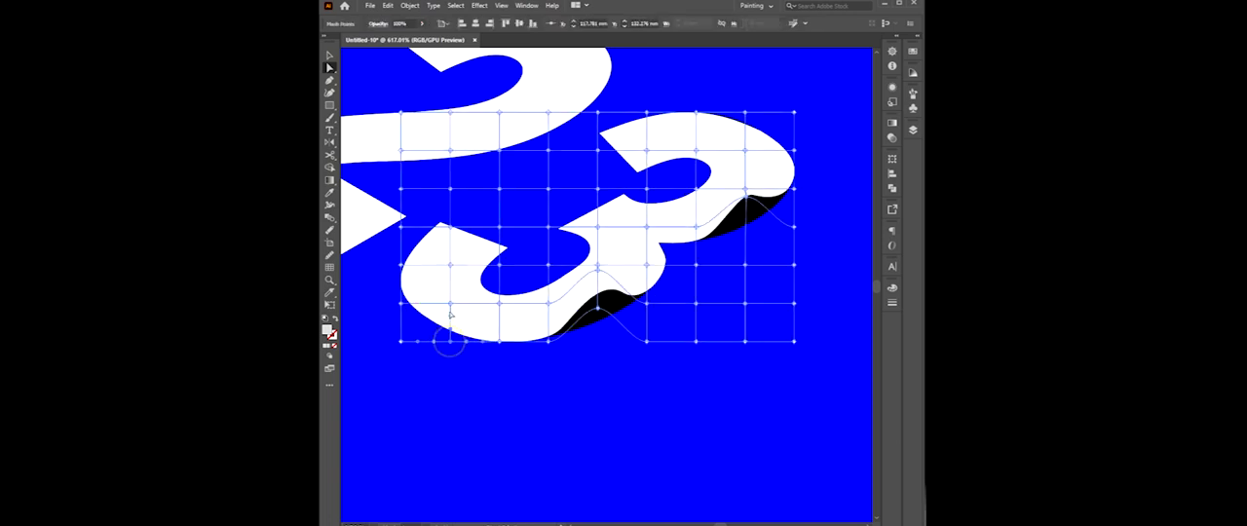
mouse_move(450, 305)
mouse_down()
mouse_move(451, 275)
mouse_move(452, 288)
mouse_up()
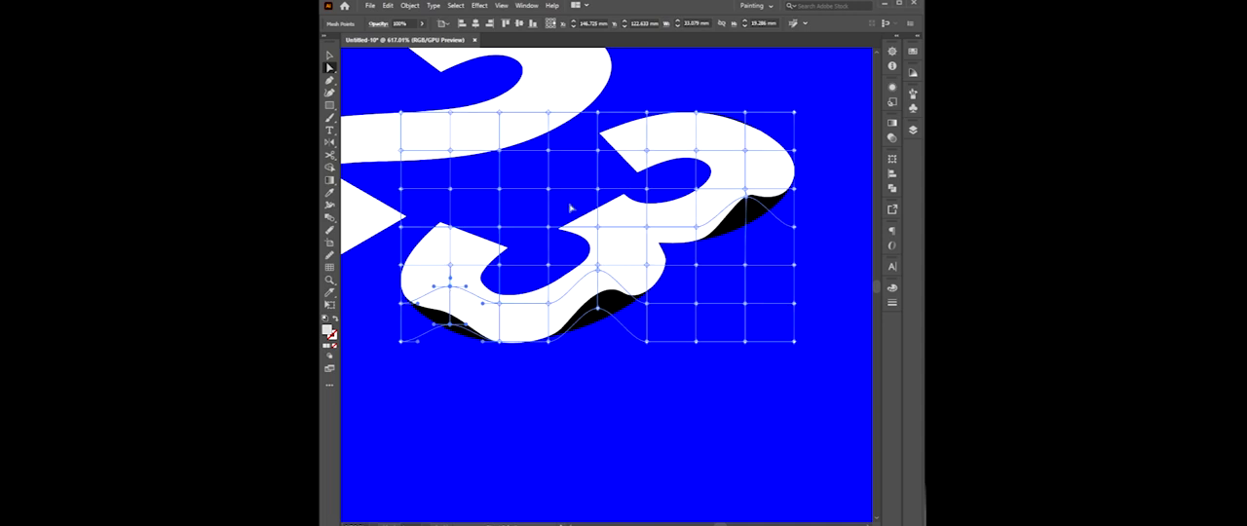
click(634, 400)
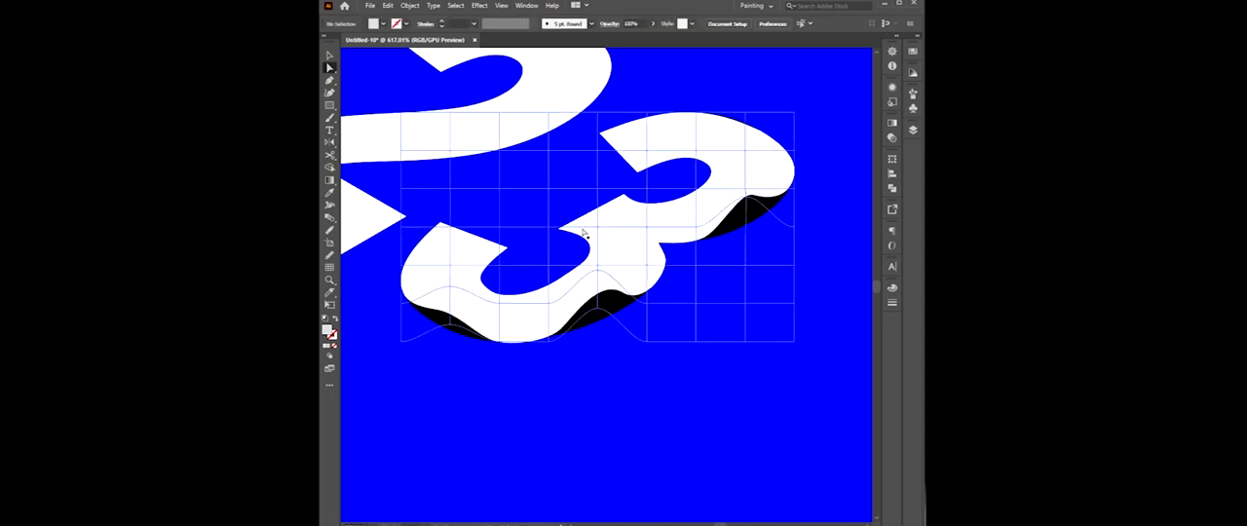
Raise the mesh points at the inner edge of the 3's upper arm and above the tip of its lower arm.
click(662, 165)
drag(650, 147, 648, 128)
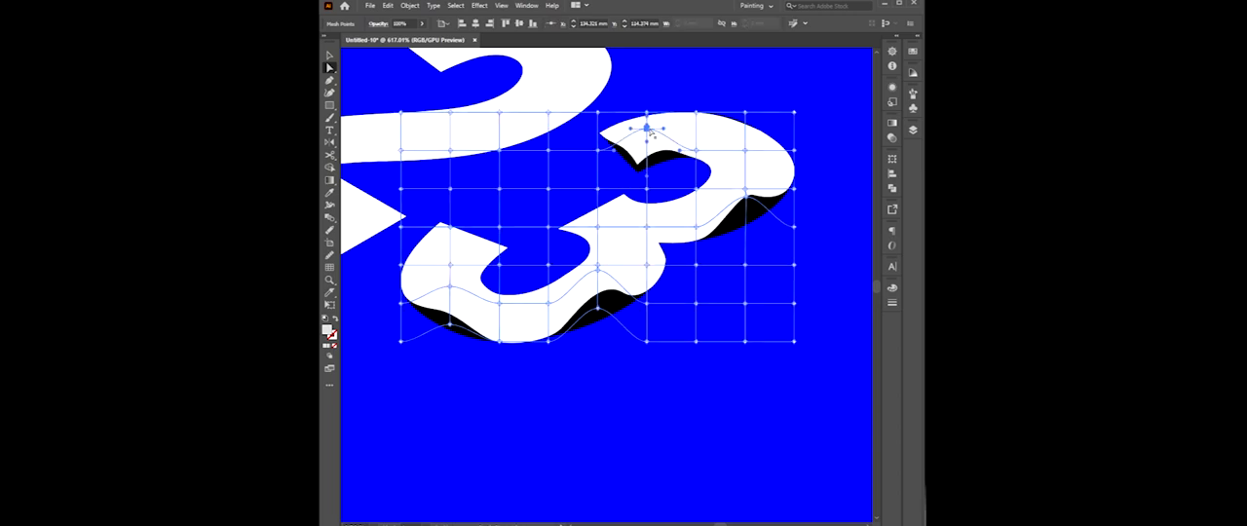
click(707, 392)
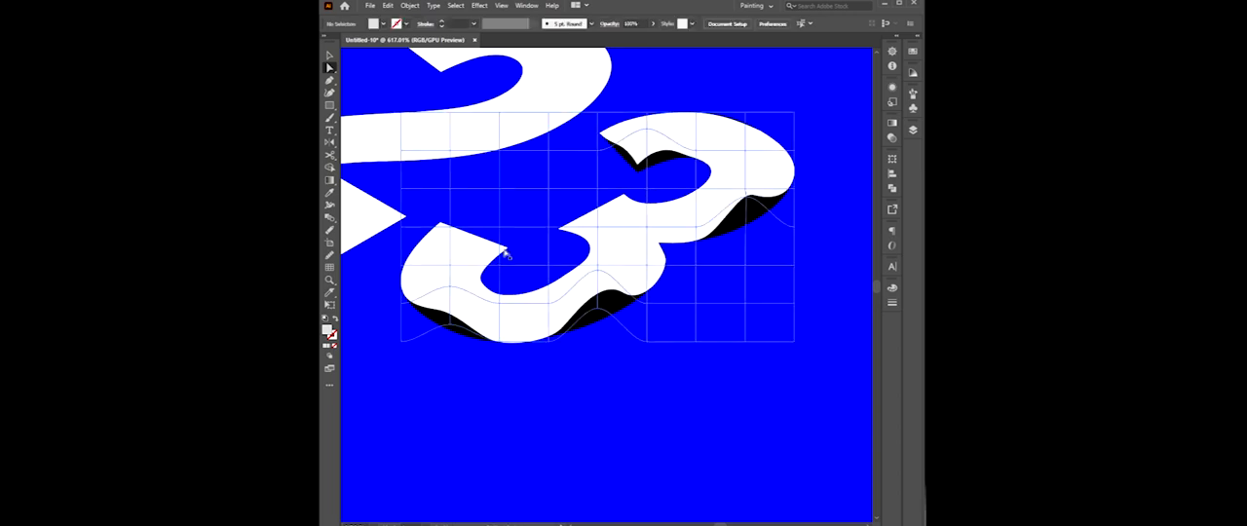
drag(499, 227, 500, 204)
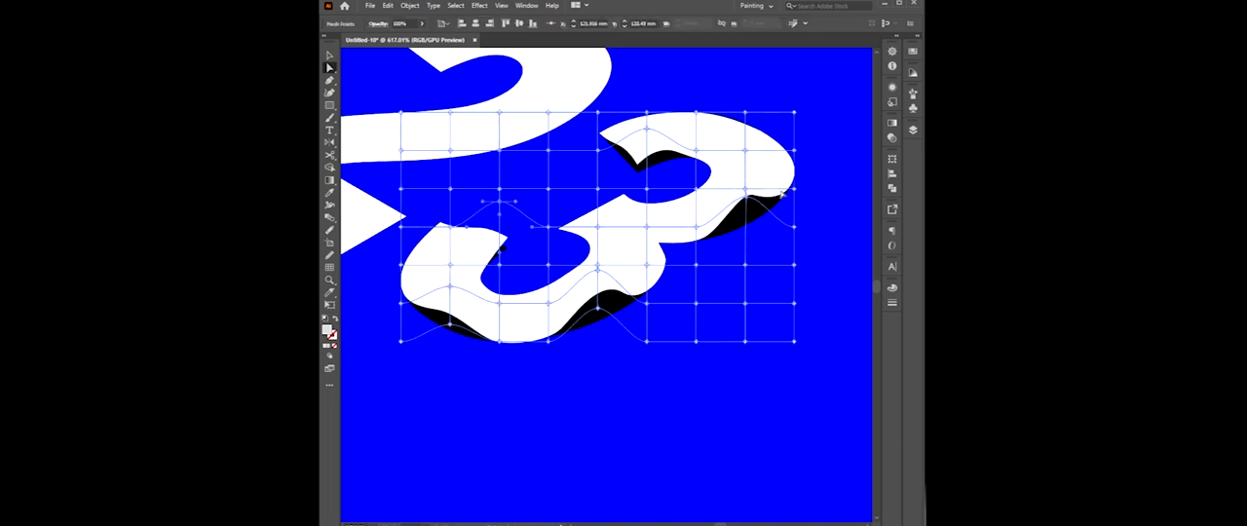
click(827, 171)
Apply an envelope distort mesh with six rows and eight columns to the front white 2.
scroll(733, 414, down, 3)
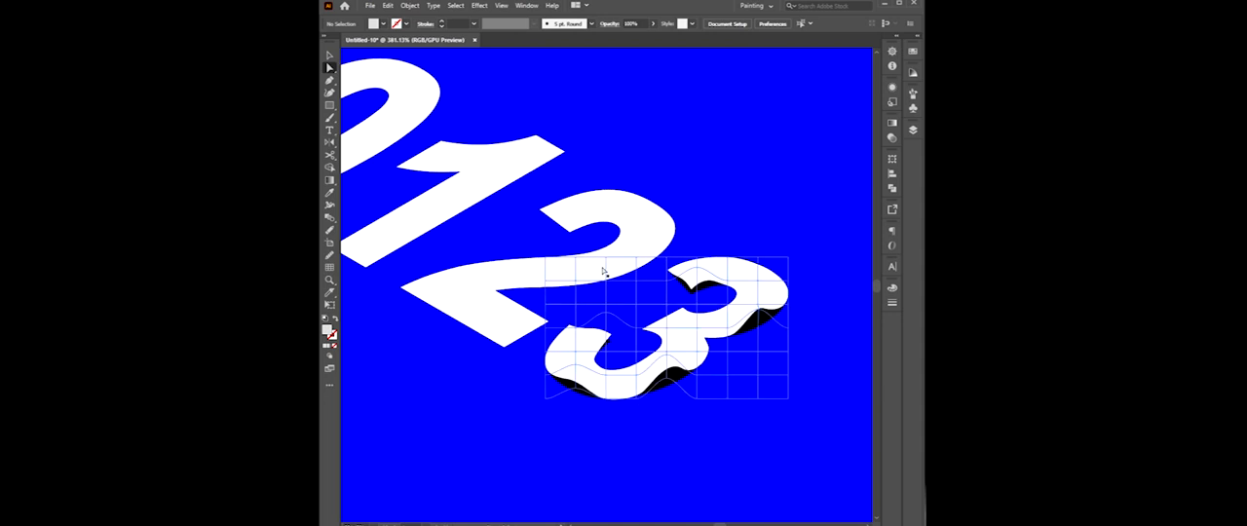
click(651, 208)
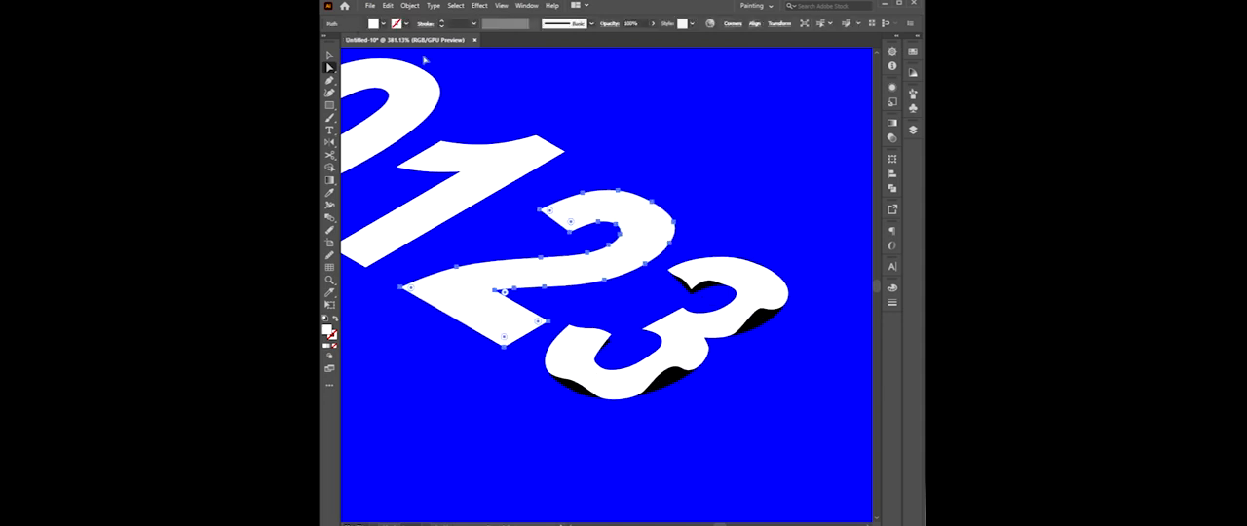
click(409, 5)
mouse_move(443, 304)
click(594, 327)
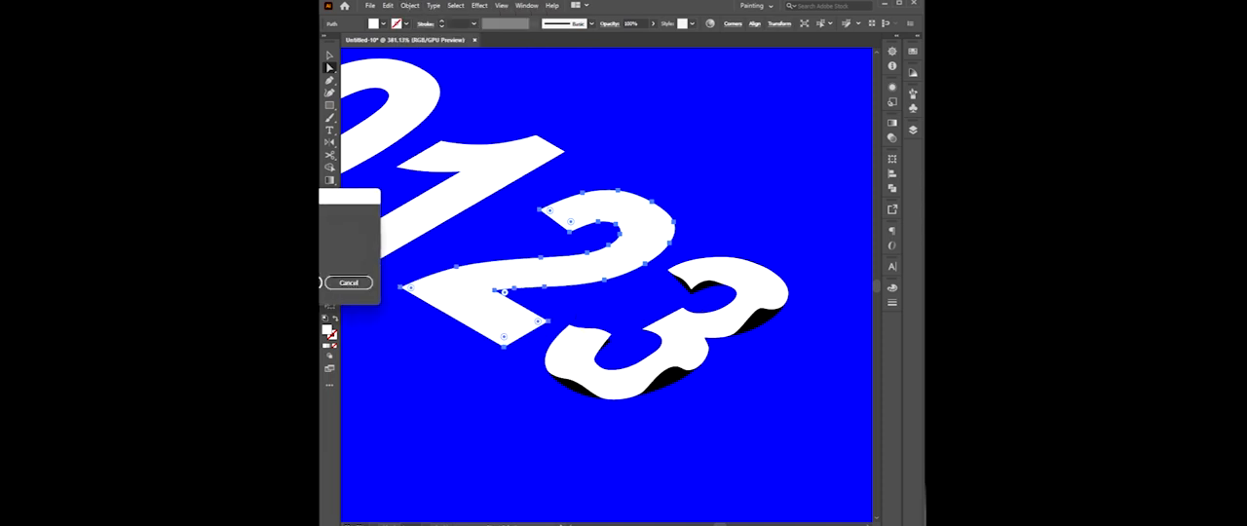
key(Return)
click(330, 55)
click(705, 258)
key(ctrl+shift+a)
Raise two mesh points together under the 2's curved stroke to reveal the black copy below it.
drag(553, 246, 649, 271)
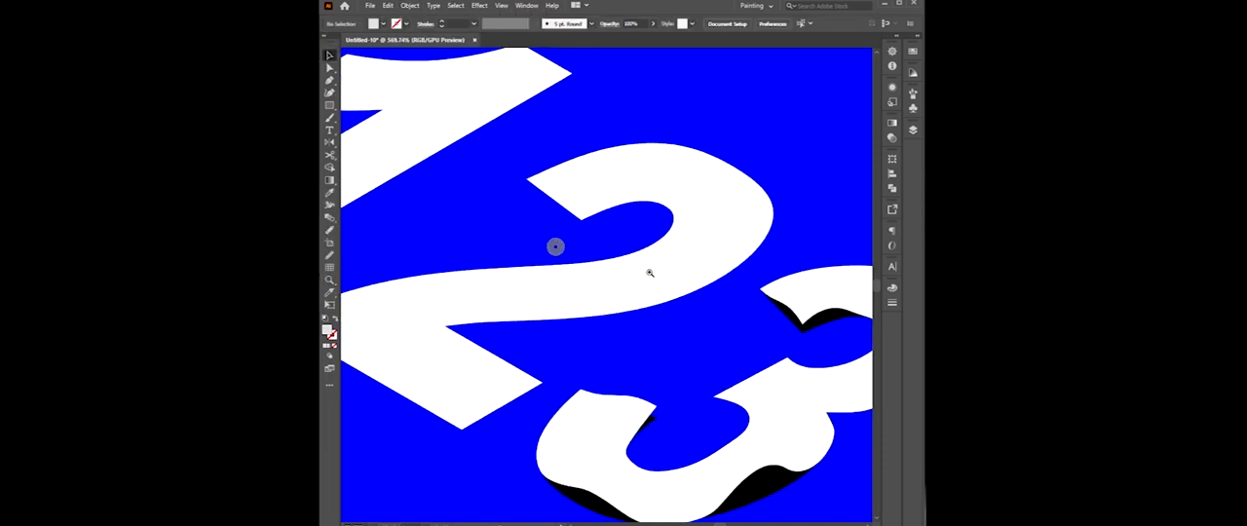
drag(546, 246, 602, 209)
click(332, 68)
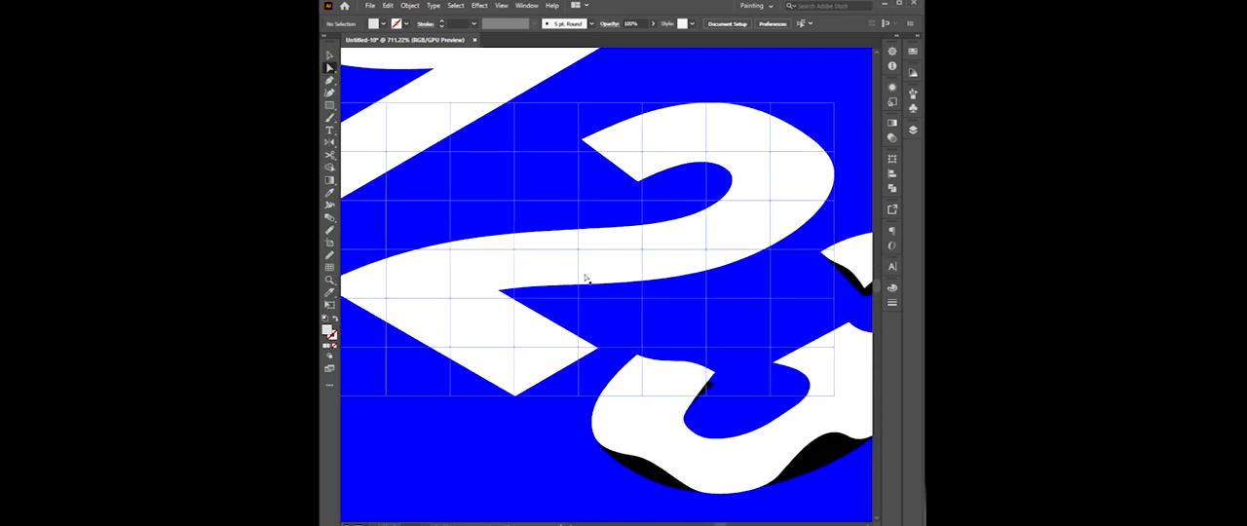
drag(644, 337, 657, 337)
click(719, 249)
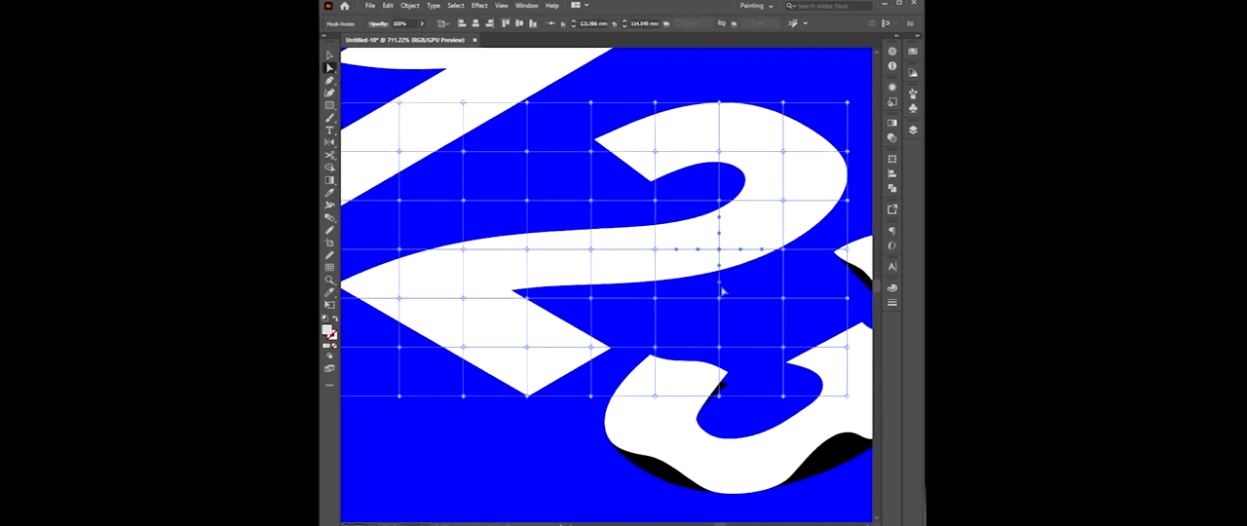
shift+click(719, 298)
drag(719, 249, 719, 217)
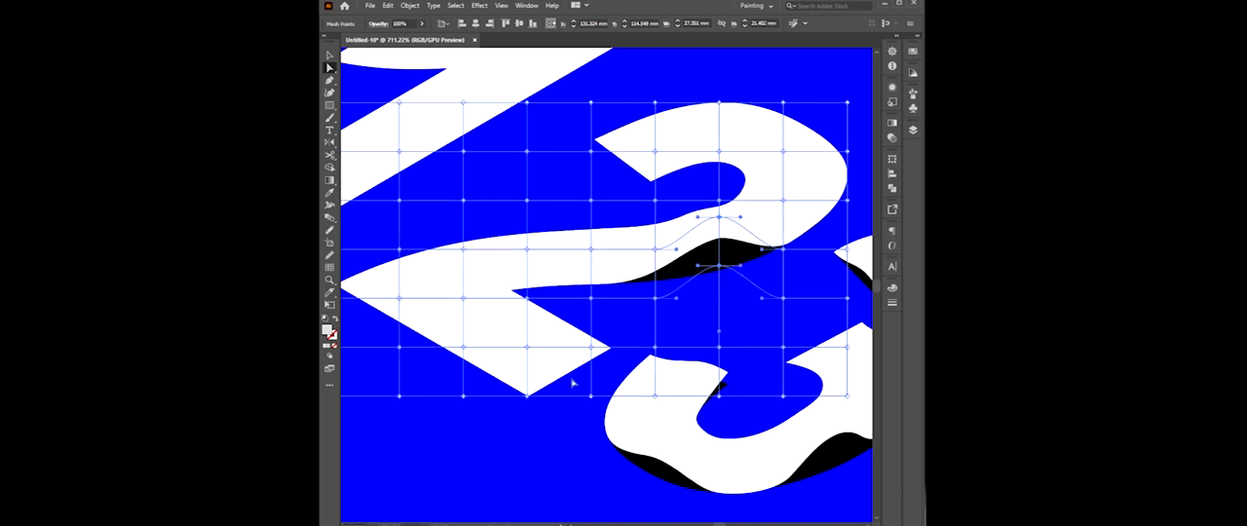
Raise two mesh points along the lower edge of the 2's base and tilt the upper point's handle slightly.
click(463, 348)
click(463, 396)
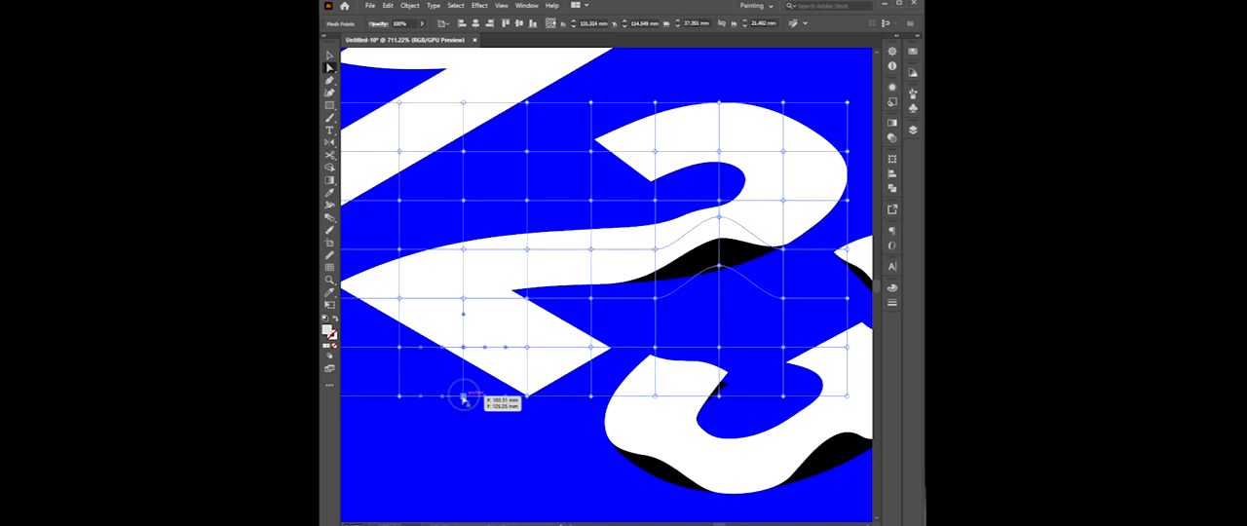
drag(463, 395, 465, 371)
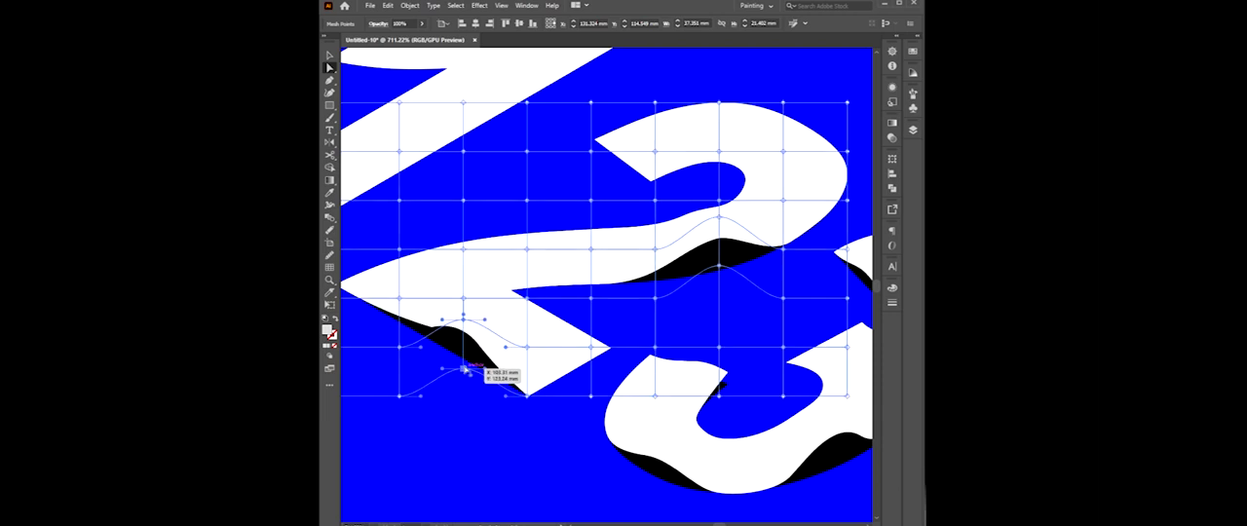
drag(444, 320, 441, 314)
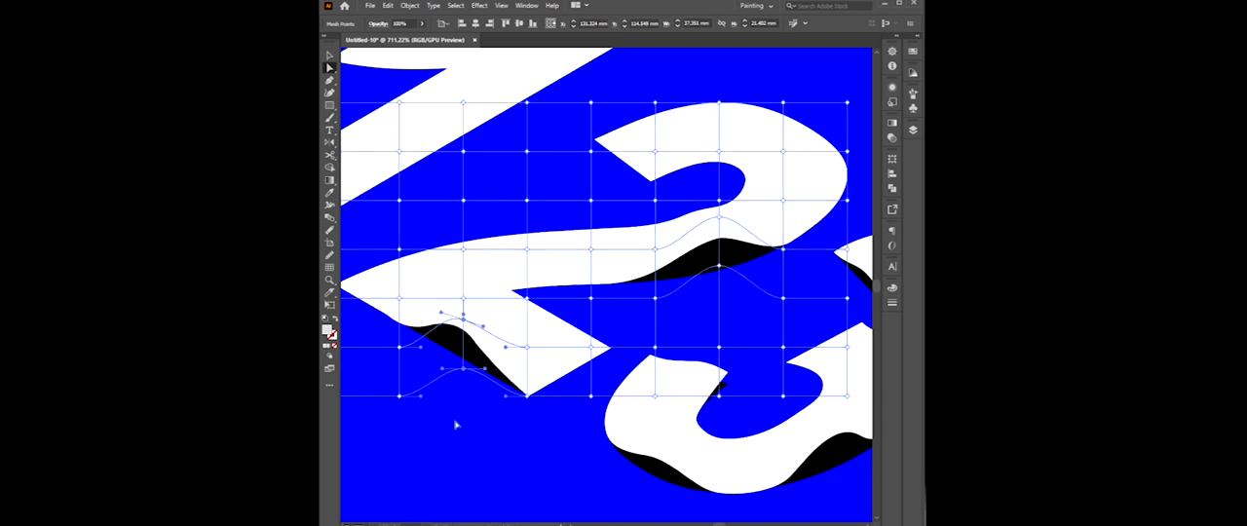
click(463, 449)
Raise the mesh point above the inner curve of the 2's upper hook to bend that edge upward.
scroll(465, 451, down, 5)
scroll(698, 326, up, 2)
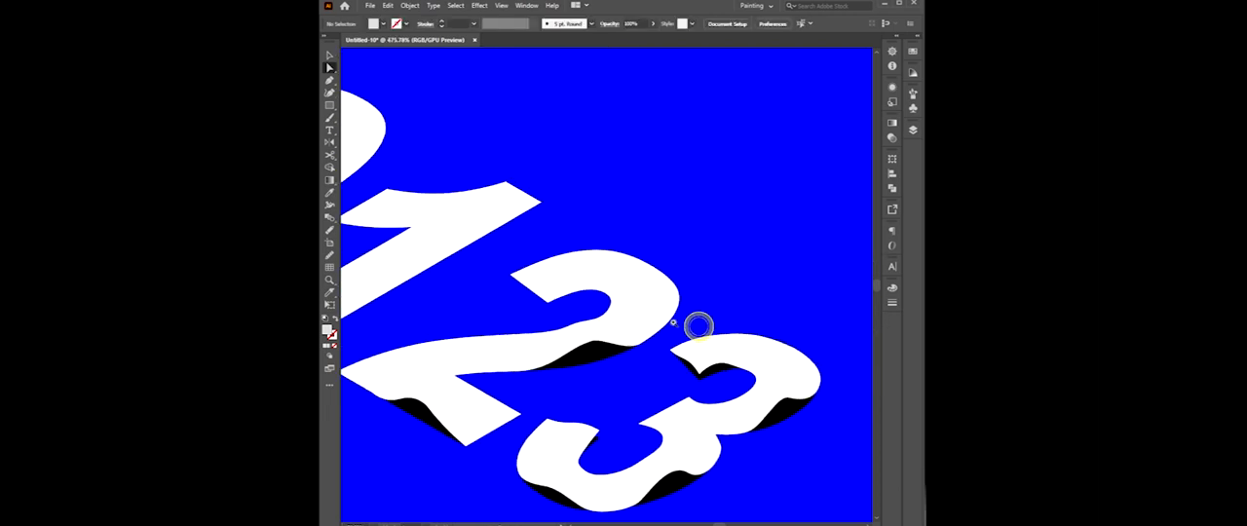
click(587, 281)
drag(586, 281, 586, 266)
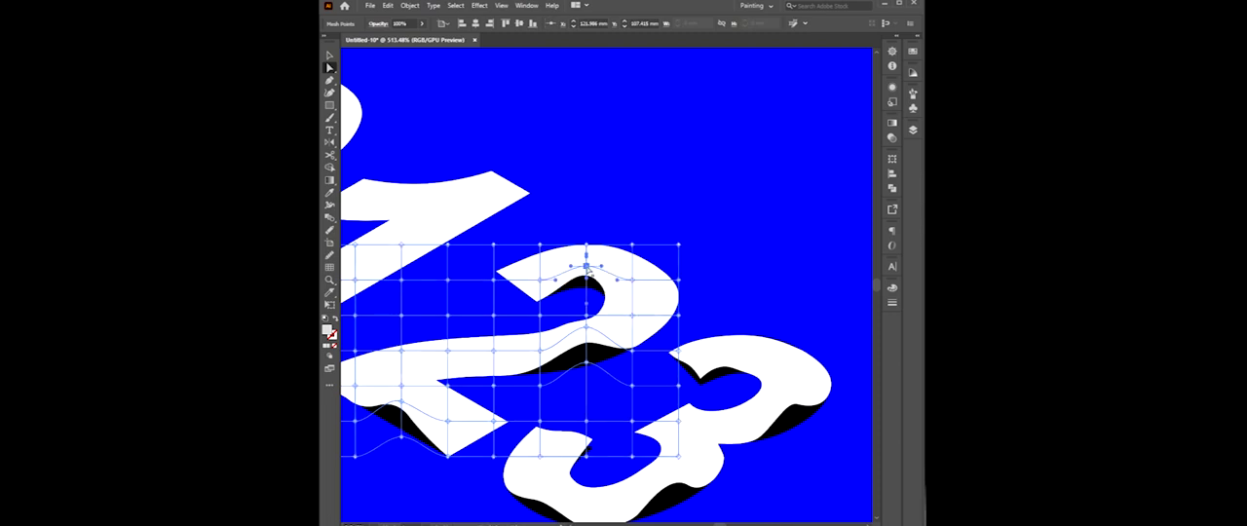
click(626, 190)
drag(619, 197, 761, 172)
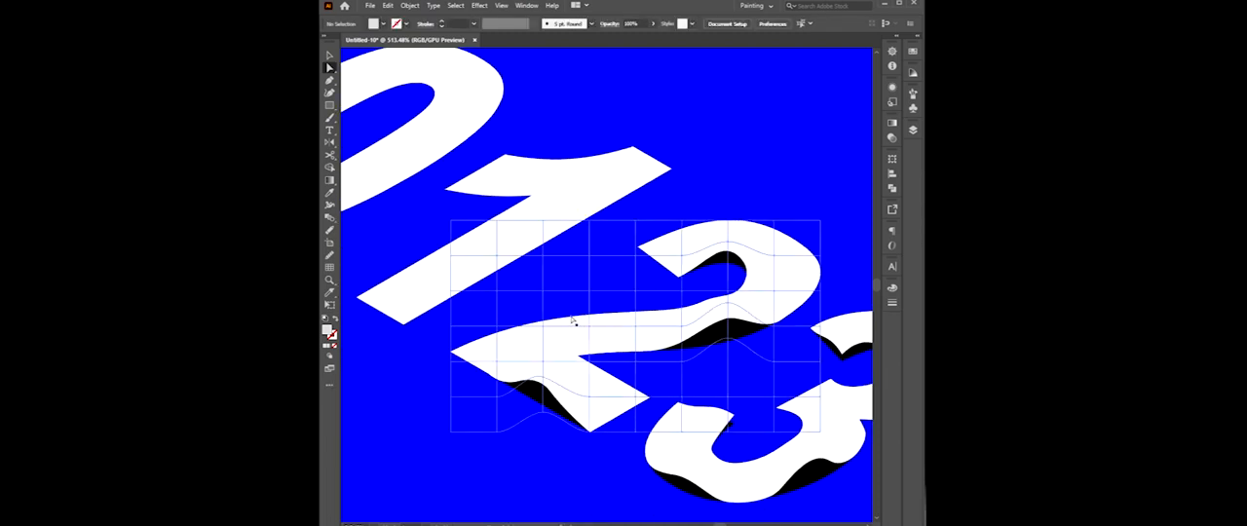
Raise the mesh point above the pointed end of the 2's base, and try lifting the one directly below it.
click(569, 317)
drag(542, 295, 542, 288)
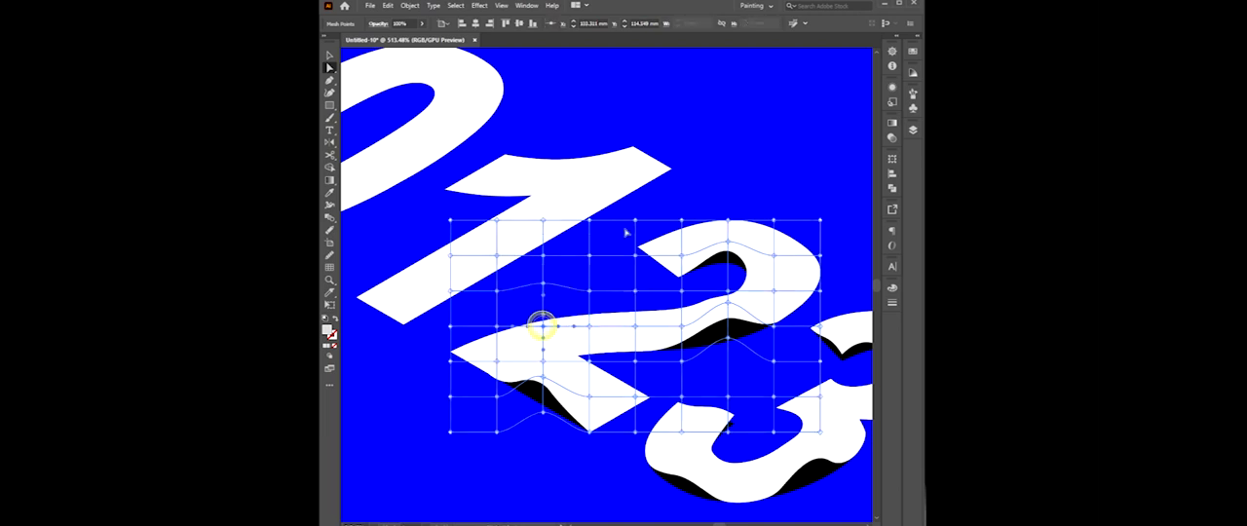
click(648, 192)
click(542, 317)
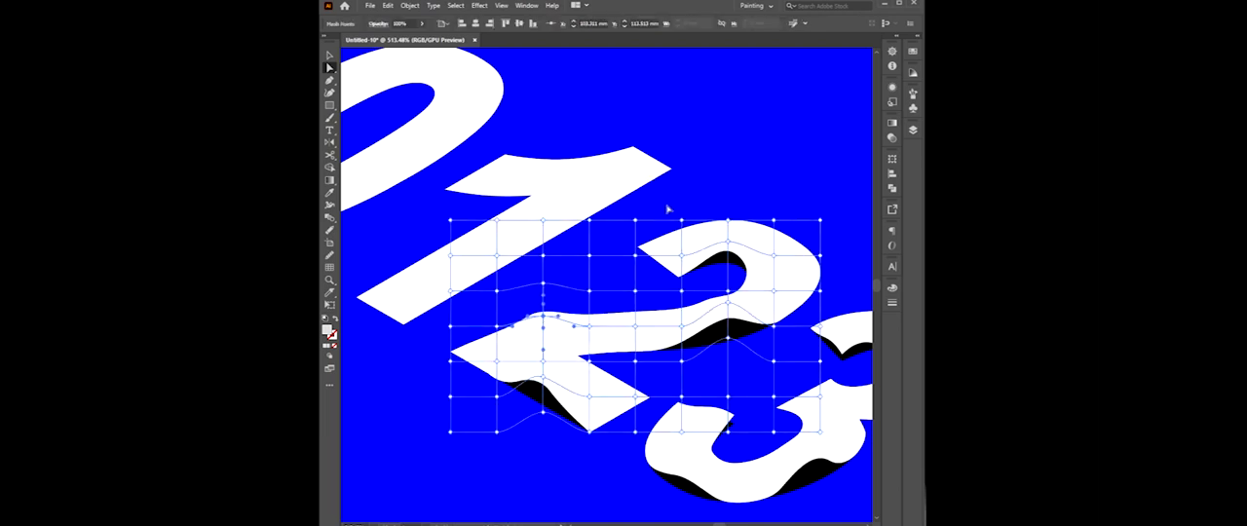
click(696, 180)
click(724, 154)
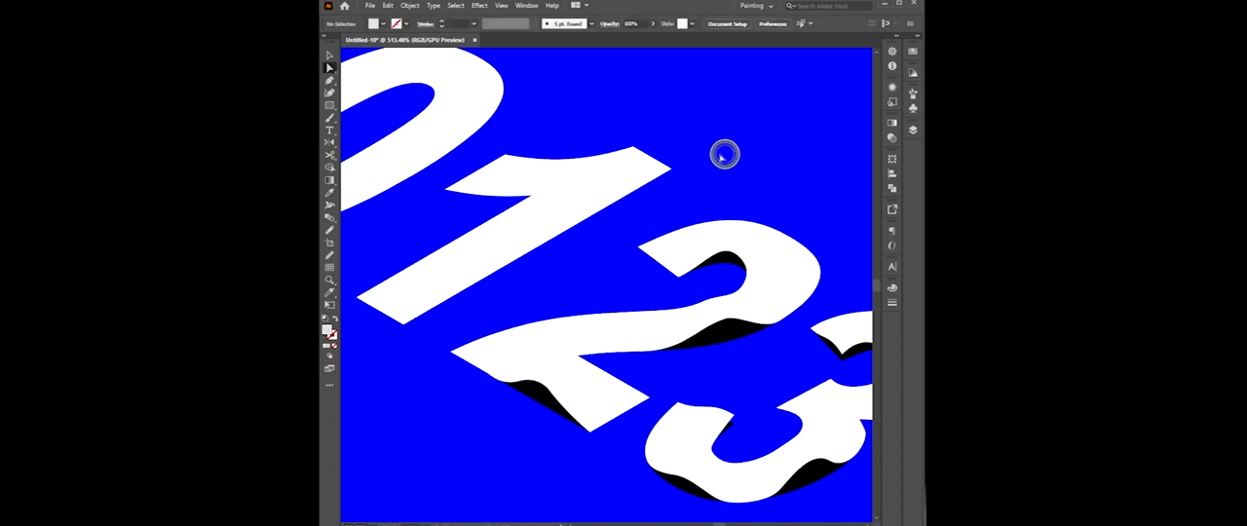
Raise the mesh point near the outer tip of the 2's foot to reveal a sliver of the black copy.
drag(593, 301, 592, 328)
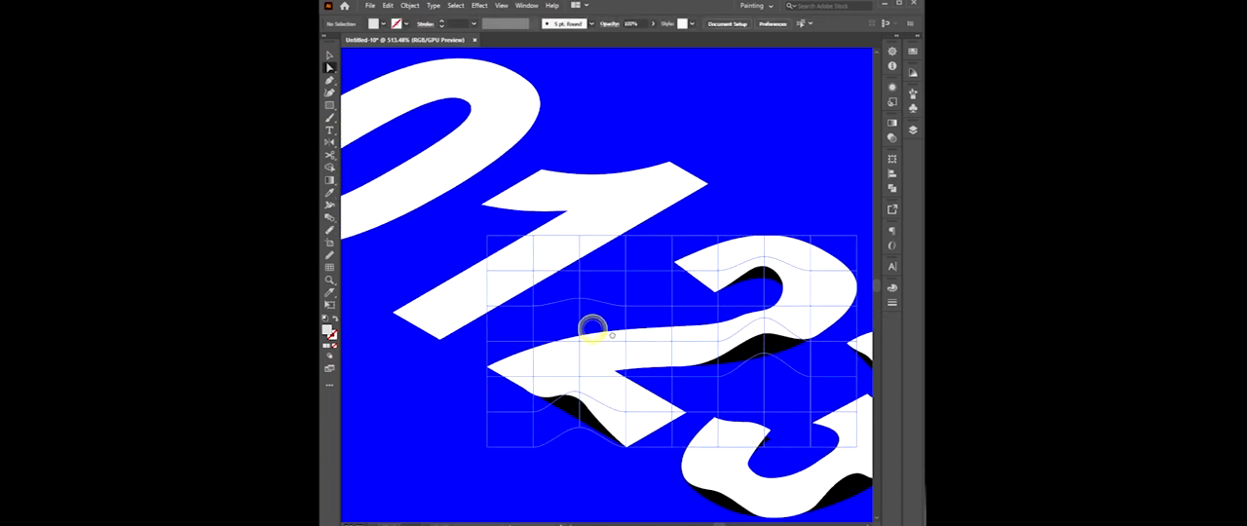
click(695, 418)
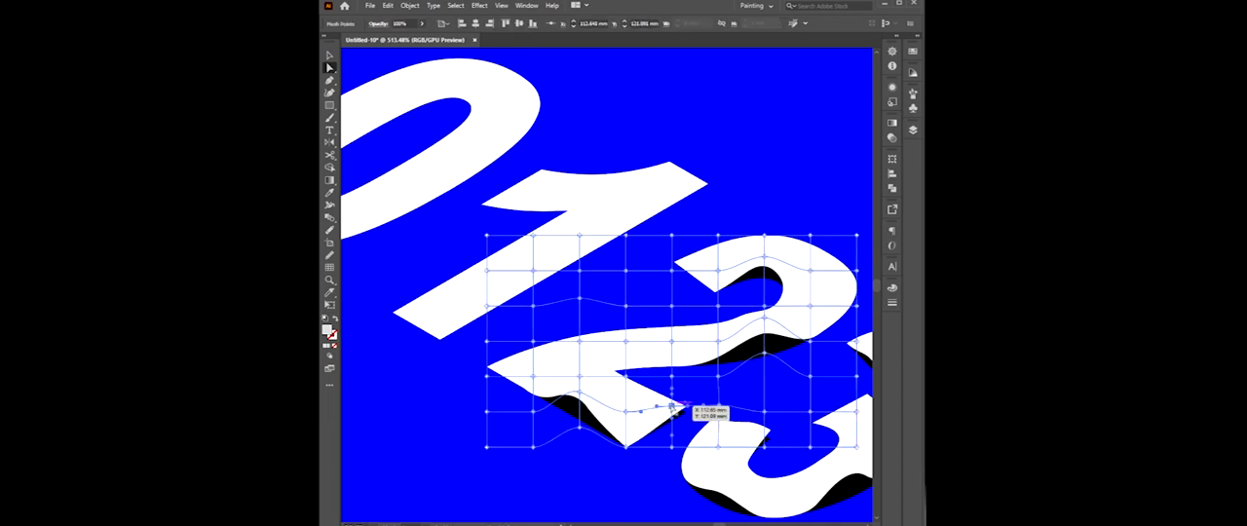
click(660, 486)
Apply an envelope distort mesh with six rows and eight columns to the front white 1.
drag(568, 336, 582, 371)
click(620, 243)
click(412, 9)
mouse_move(455, 261)
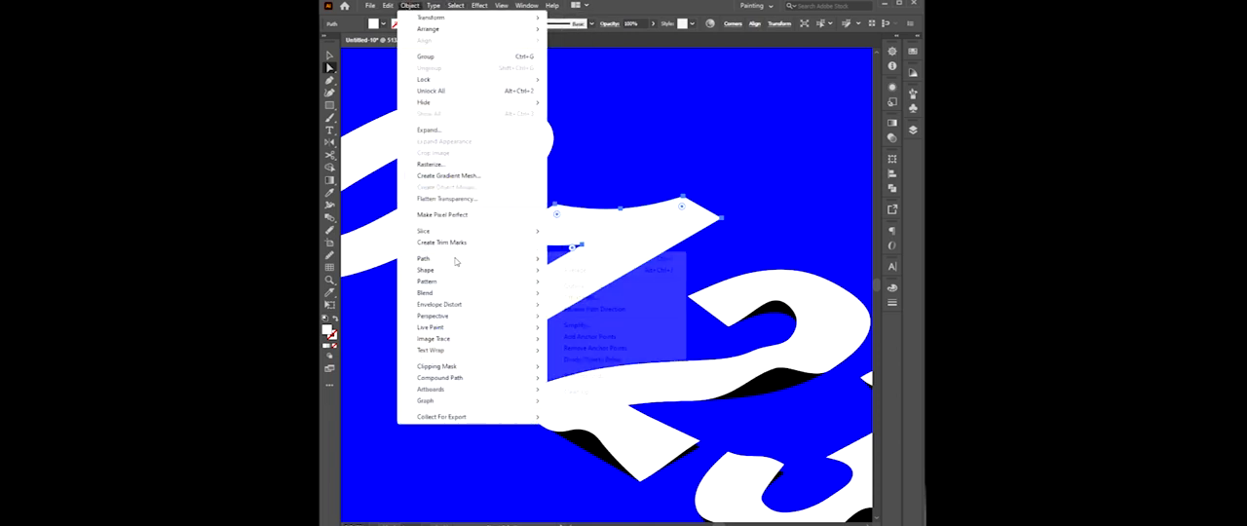
mouse_move(467, 305)
click(585, 315)
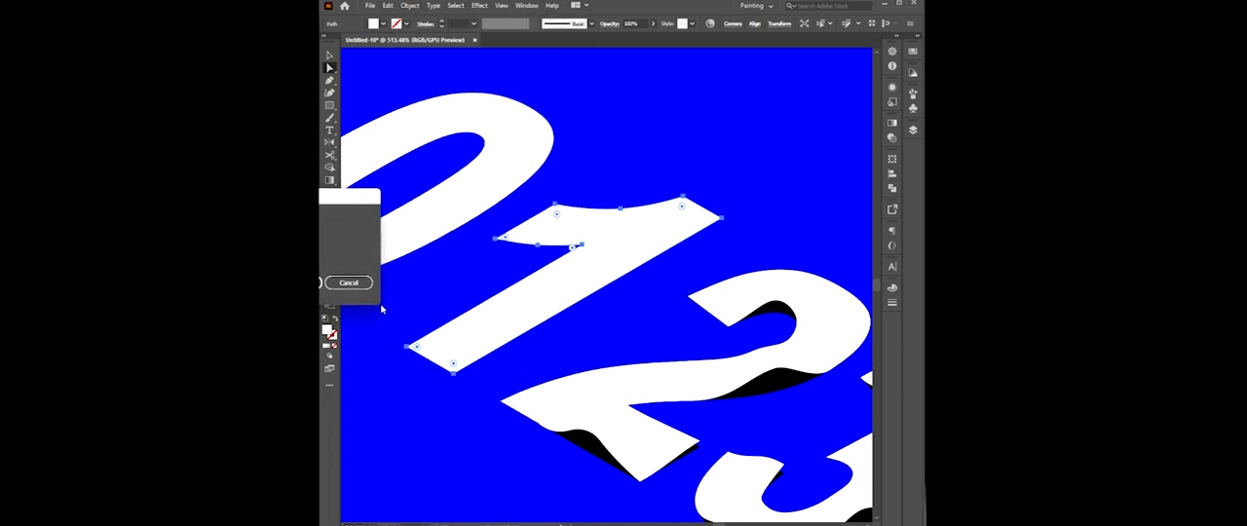
click(304, 283)
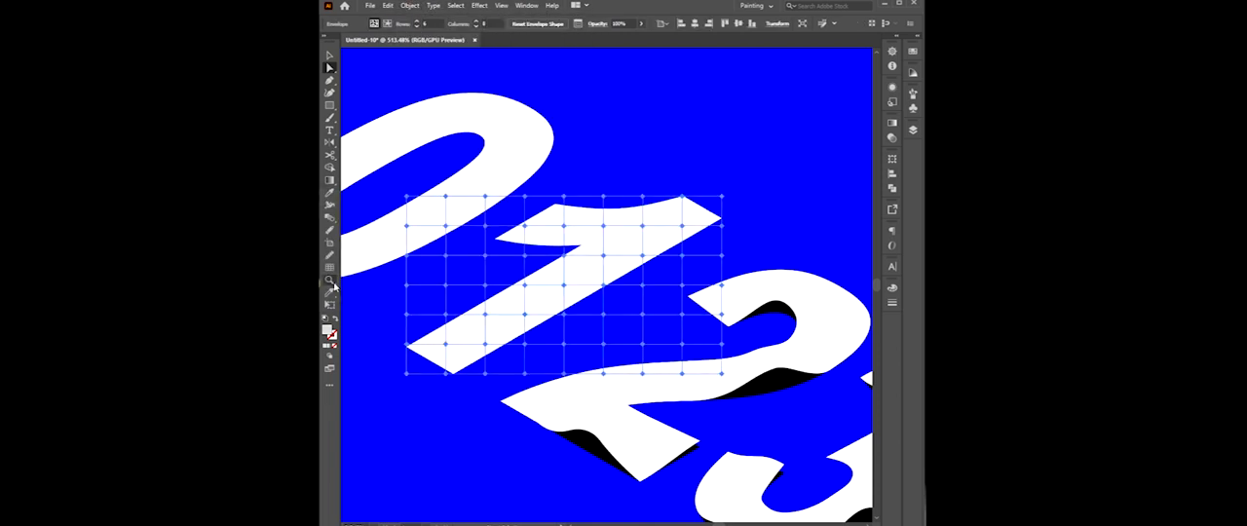
Raise the mesh points along the upper and lower parts of the 1's right stem edge to reveal the black copy.
click(717, 168)
click(656, 270)
click(621, 256)
click(330, 68)
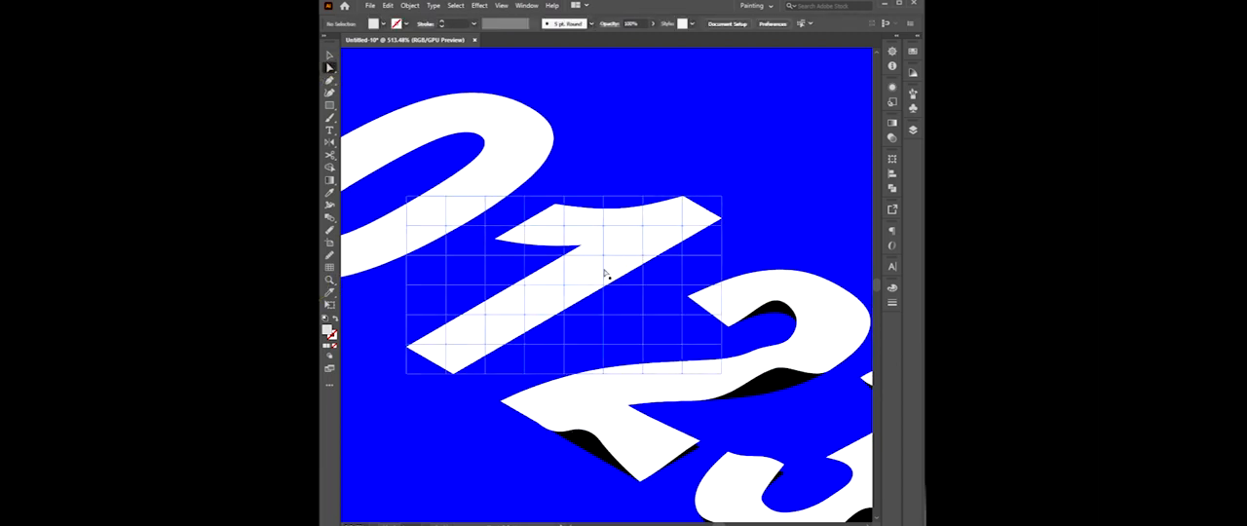
click(642, 255)
drag(643, 256, 642, 232)
click(524, 313)
drag(524, 341, 498, 329)
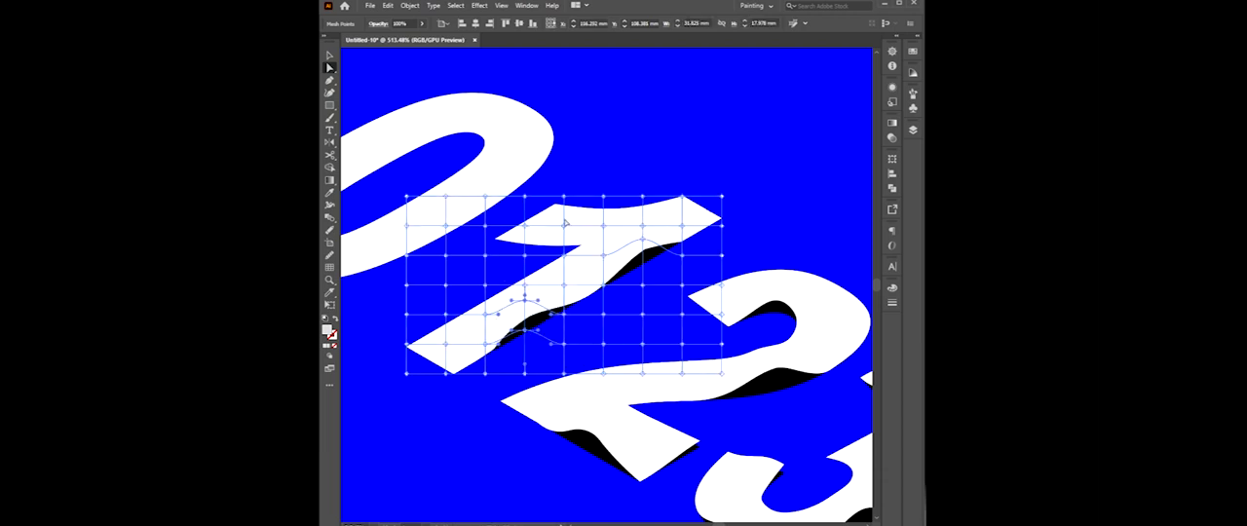
Raise the mesh points above and along the underside of the 1's flag to bend it upward.
click(526, 226)
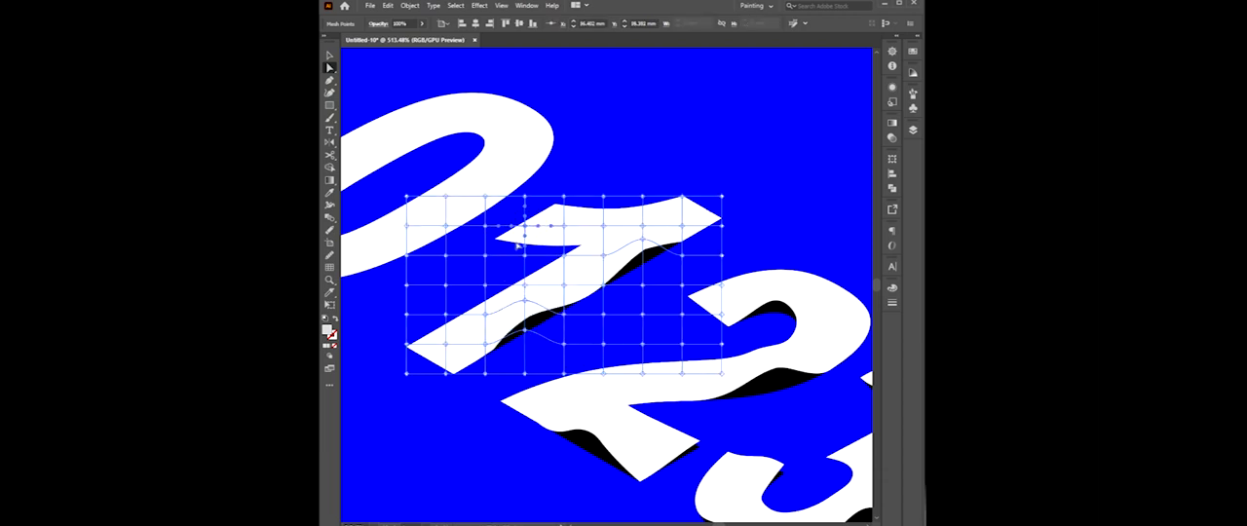
click(603, 150)
click(564, 226)
drag(564, 226, 565, 208)
drag(565, 245, 564, 242)
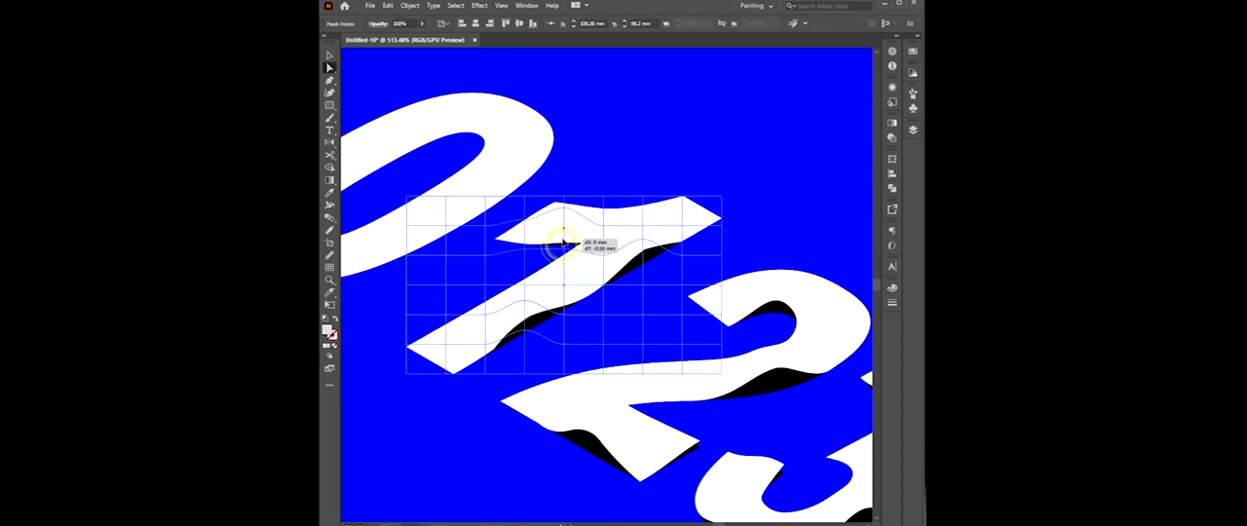
click(626, 114)
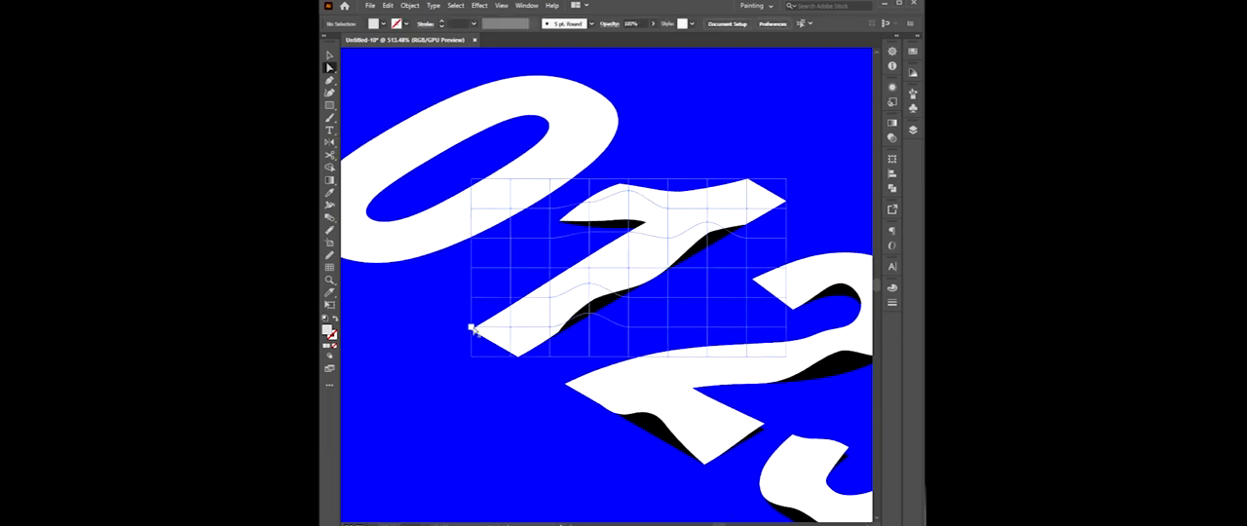
Raise the mesh point at the left corner of the 1's foot to reveal a sliver of black.
click(471, 329)
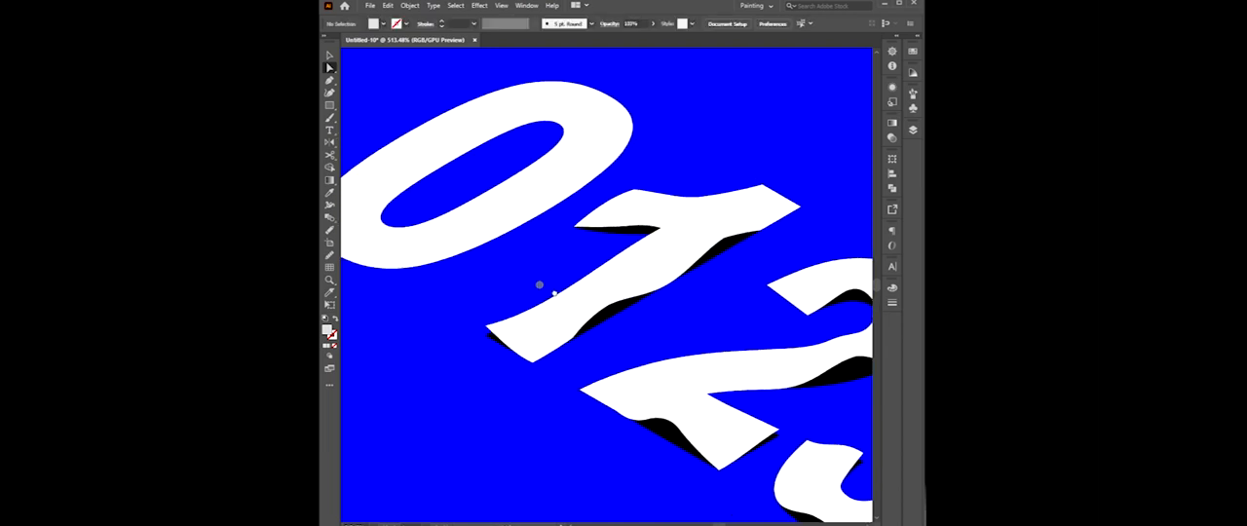
drag(554, 293, 585, 347)
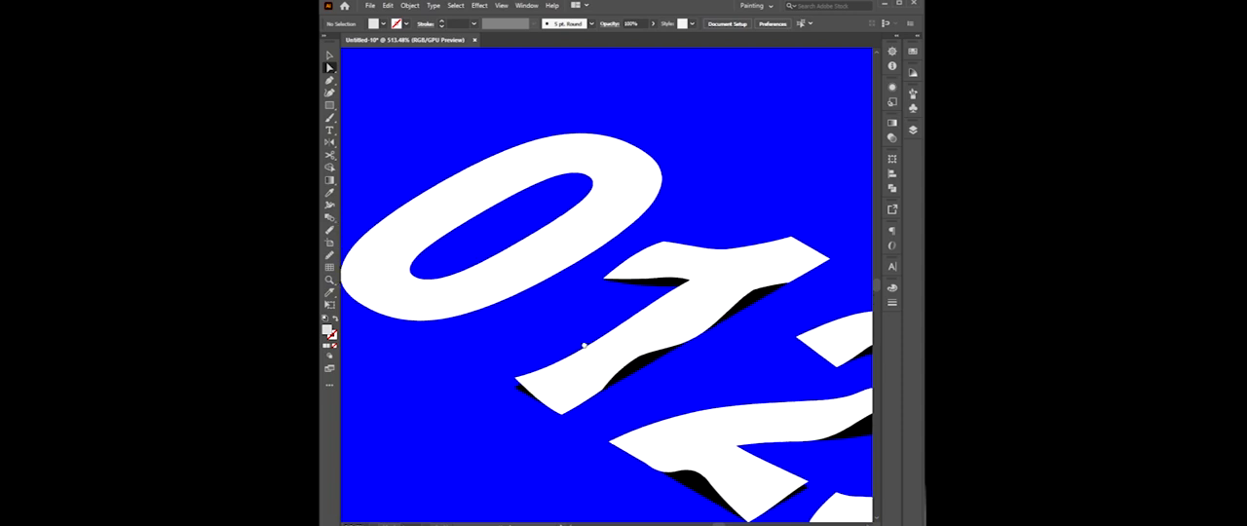
click(539, 258)
Apply an envelope distort mesh with six rows and eight columns to the front white 0.
drag(704, 198, 724, 237)
click(724, 237)
key(v)
click(654, 207)
click(392, 7)
mouse_move(403, 8)
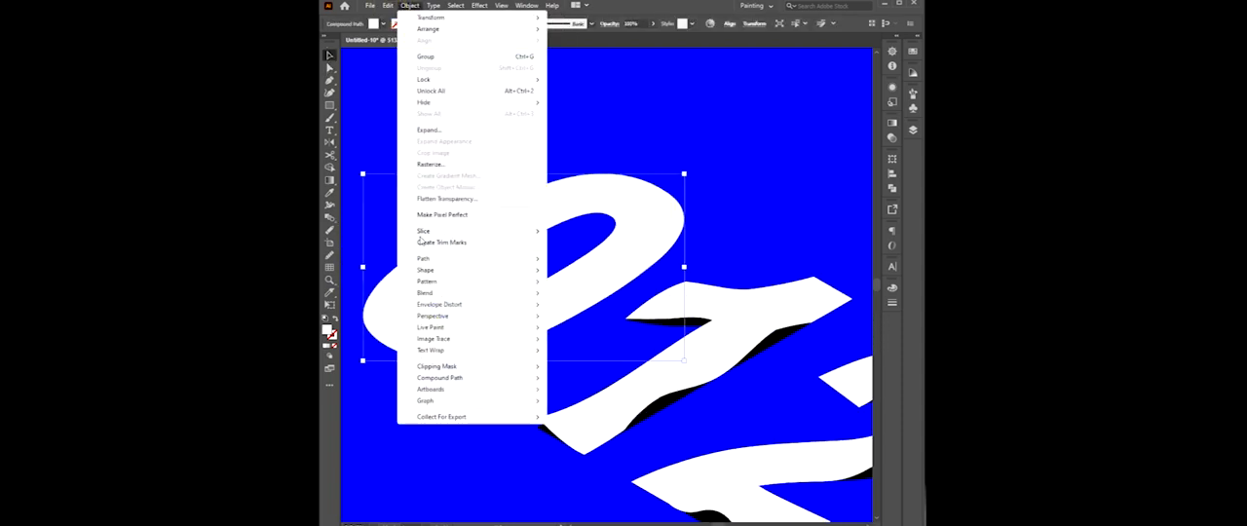
mouse_move(449, 306)
click(596, 319)
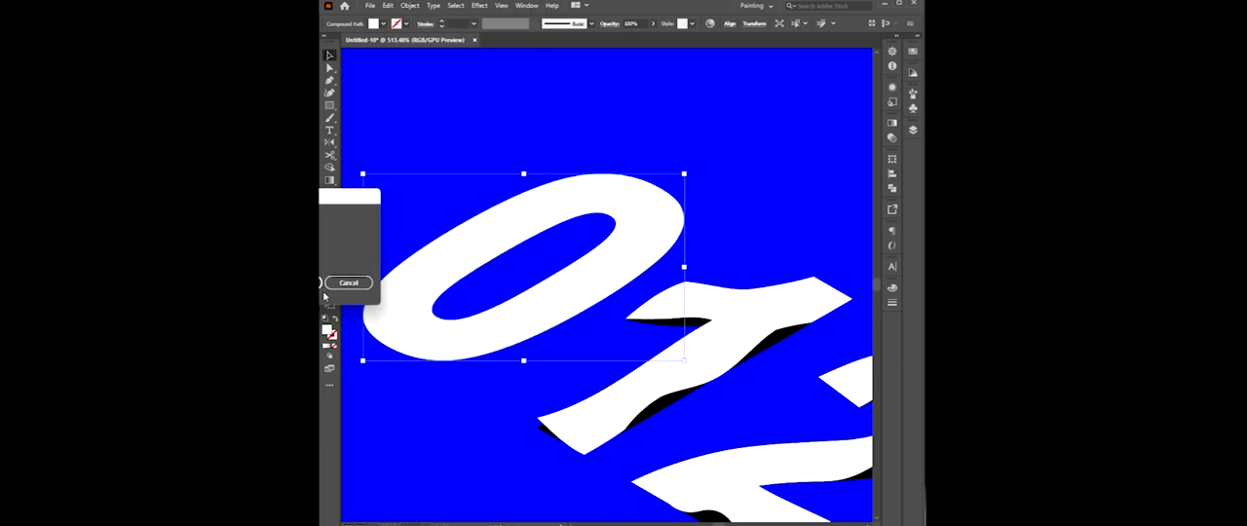
click(321, 282)
Raise two stacked mesh points on the right side of the 0 to bend its lower outer edge upward.
click(329, 69)
click(574, 75)
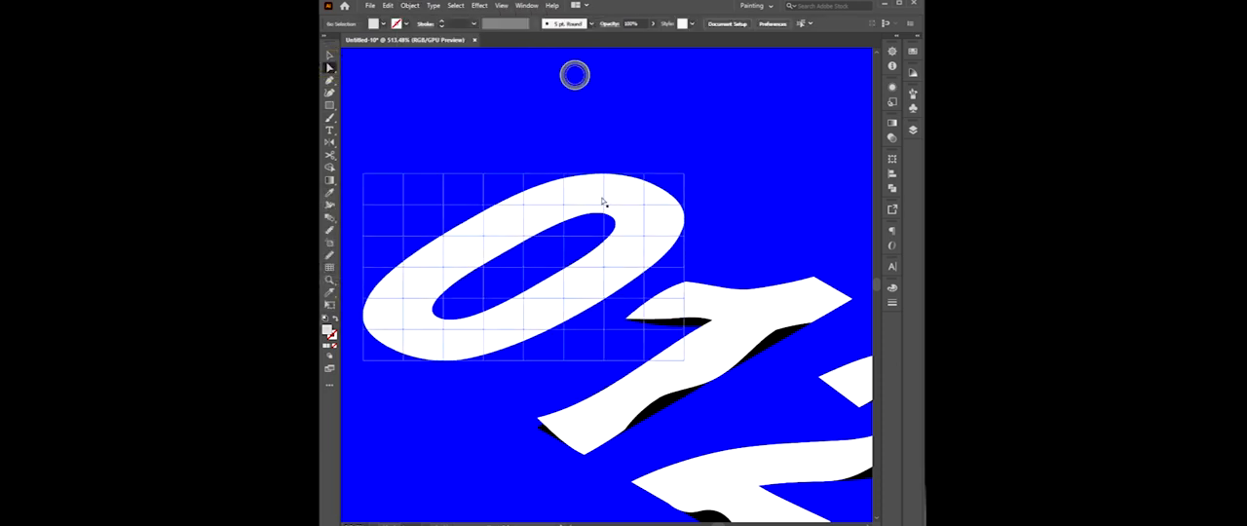
click(649, 244)
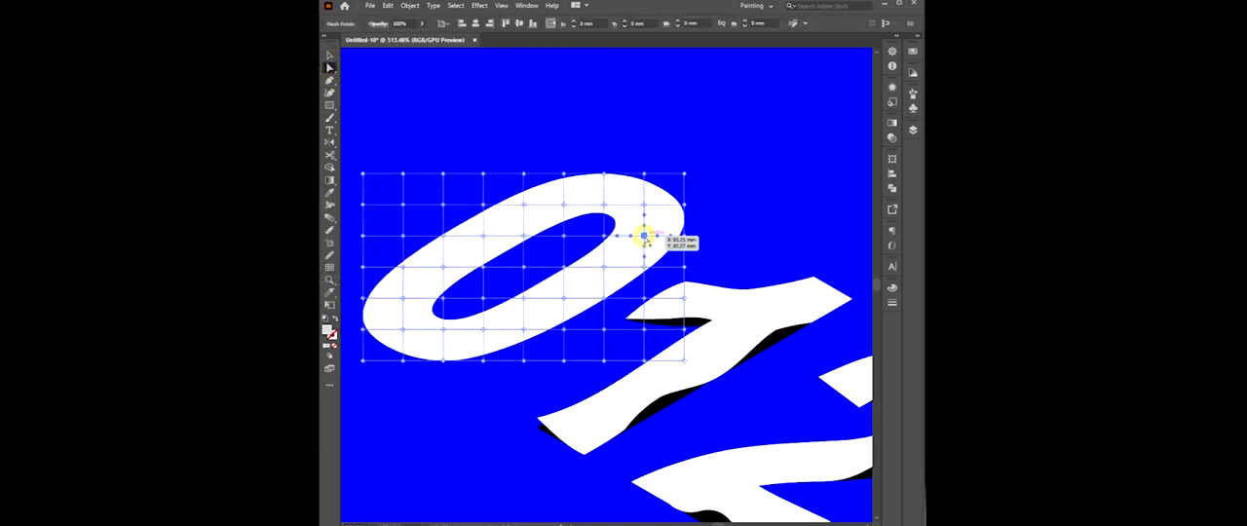
click(644, 266)
drag(644, 266, 645, 217)
click(735, 228)
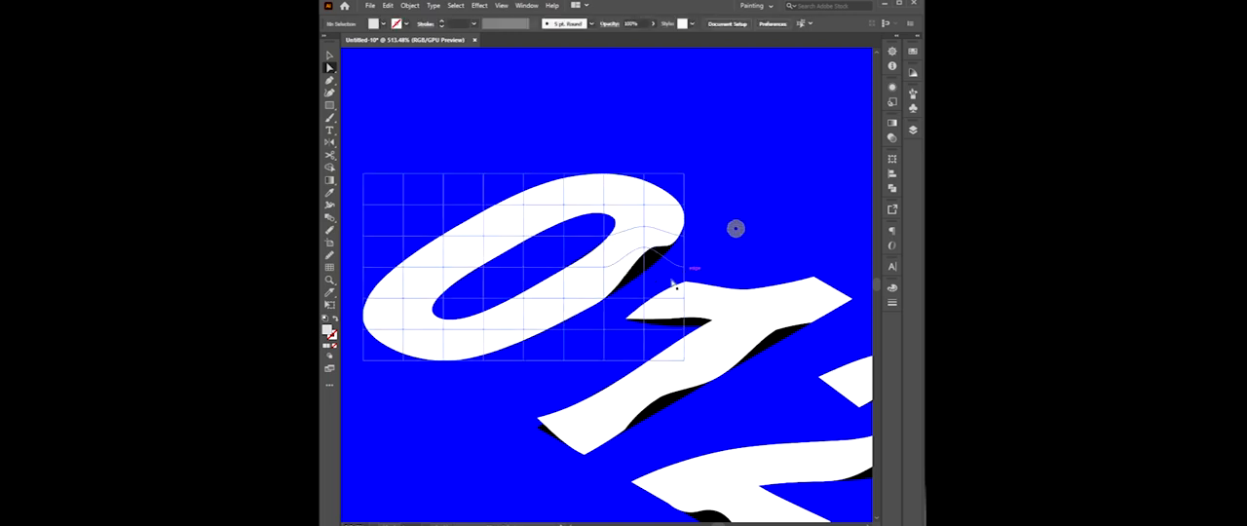
Raise two mesh points at the middle of the 0's bottom outer edge to expose the black copy beneath.
click(523, 329)
shift+click(524, 361)
drag(524, 330, 548, 322)
click(453, 435)
drag(452, 435, 508, 429)
Raise the mesh points along the upper and lower-left parts of the 0's inner opening to bend its inner edge.
click(578, 232)
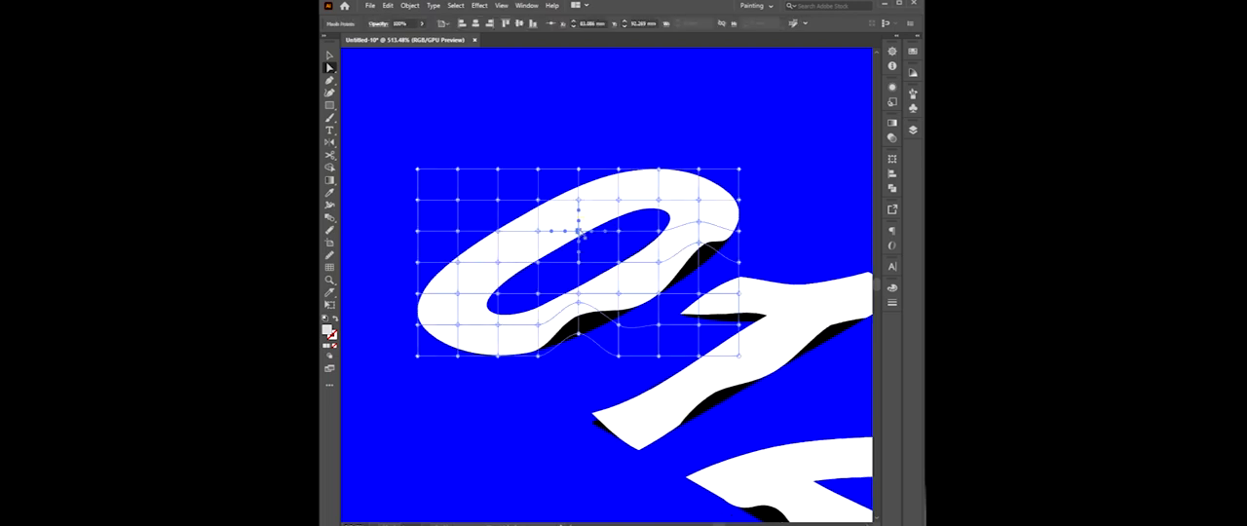
mouse_move(579, 228)
mouse_down()
mouse_move(576, 203)
mouse_move(579, 218)
mouse_up()
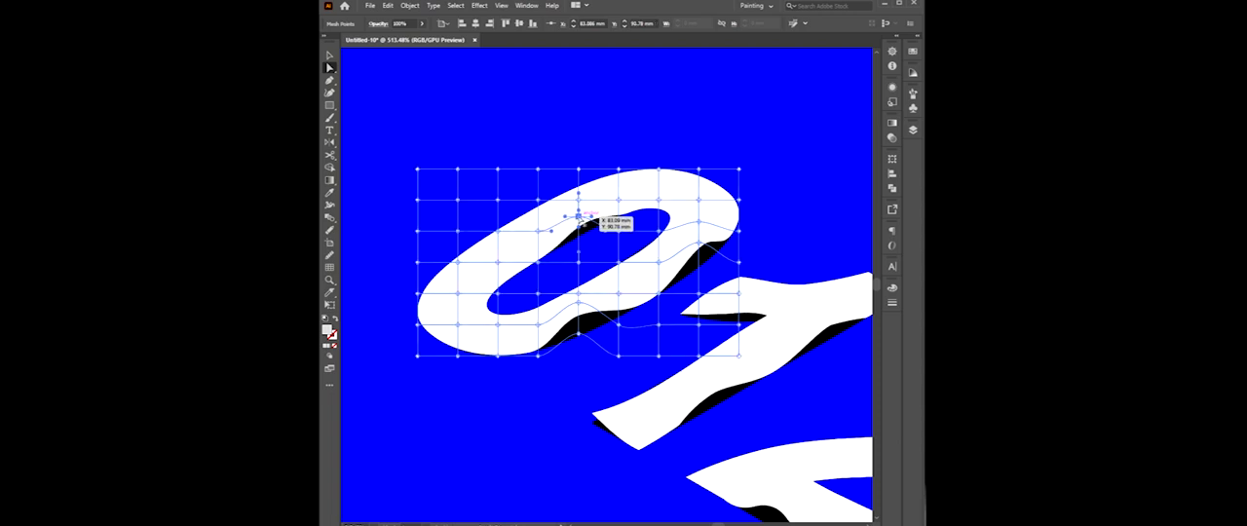
drag(498, 295, 499, 275)
click(616, 127)
click(573, 99)
Examine the complete 0123 design, checking the warped white digits against the black copies behind them.
scroll(711, 301, down, 2)
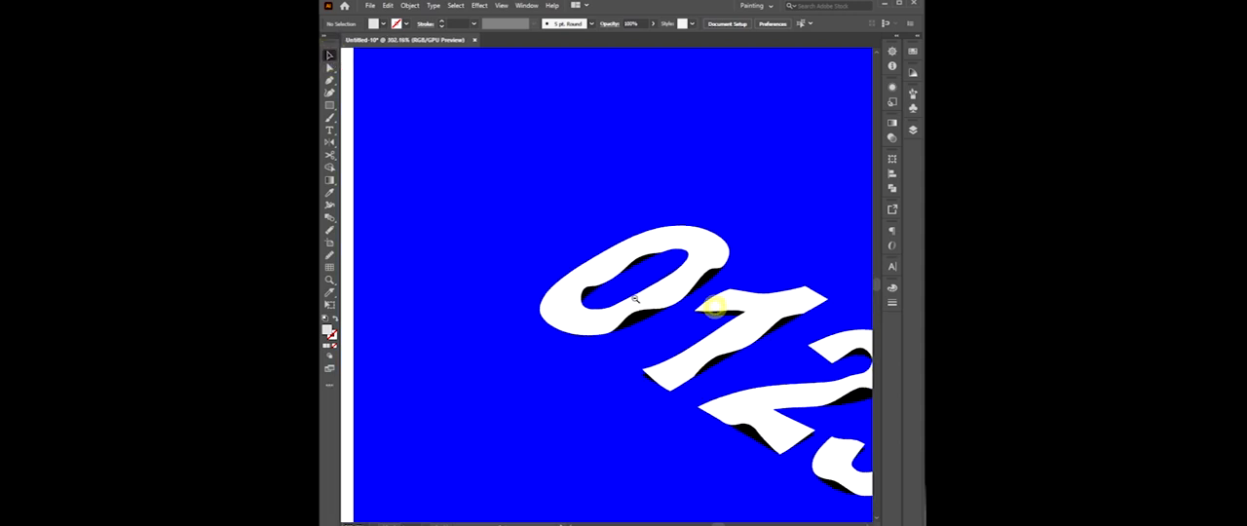
drag(731, 334, 576, 247)
ctrl+click(742, 311)
drag(617, 299, 640, 312)
scroll(640, 312, down, 3)
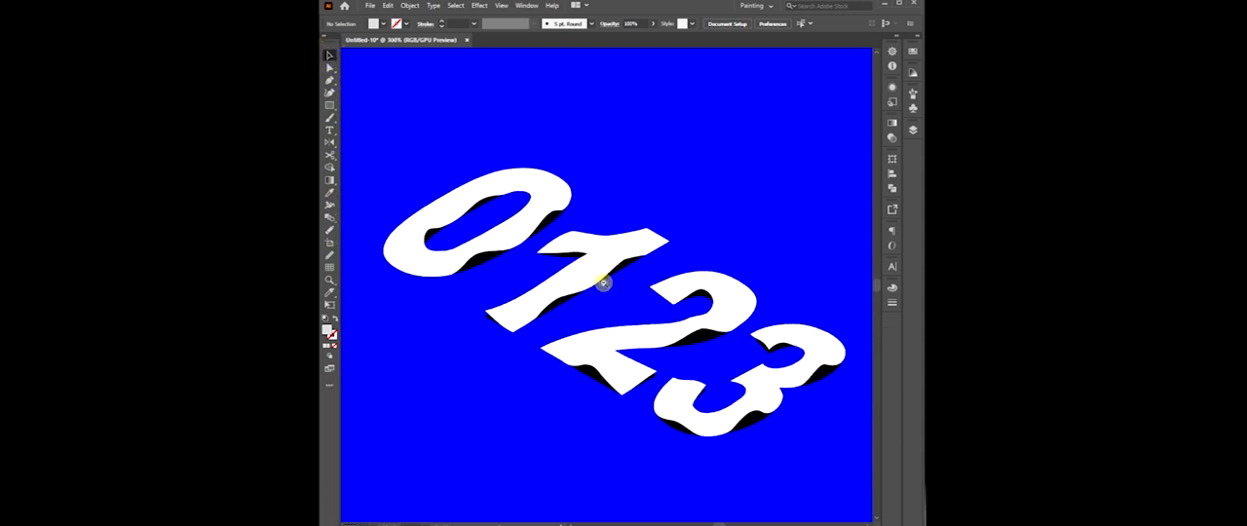
scroll(652, 282, up, 3)
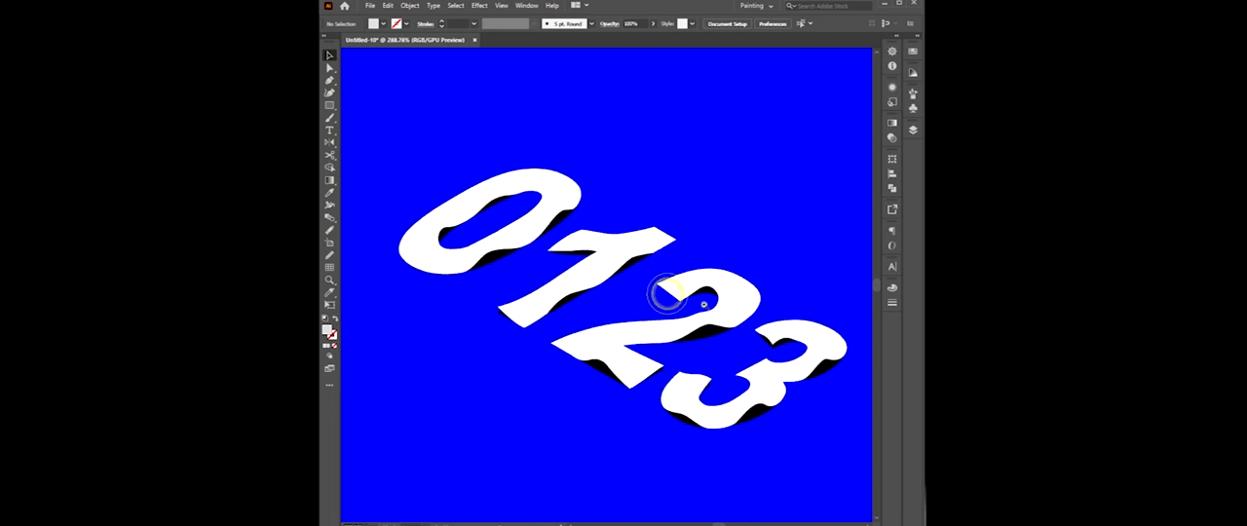
drag(700, 345, 715, 336)
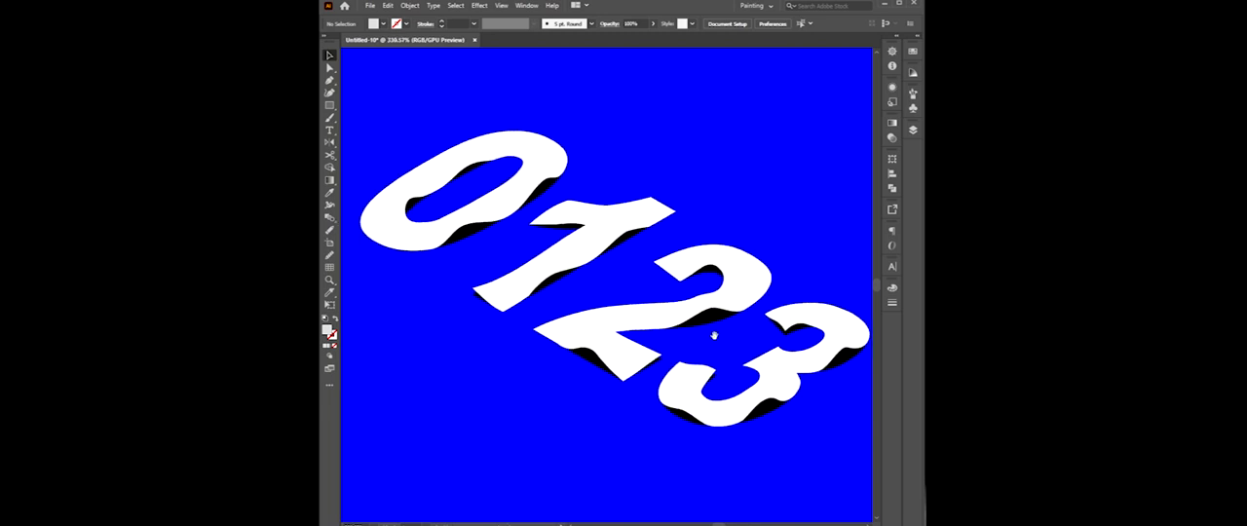
scroll(635, 325, down, 2)
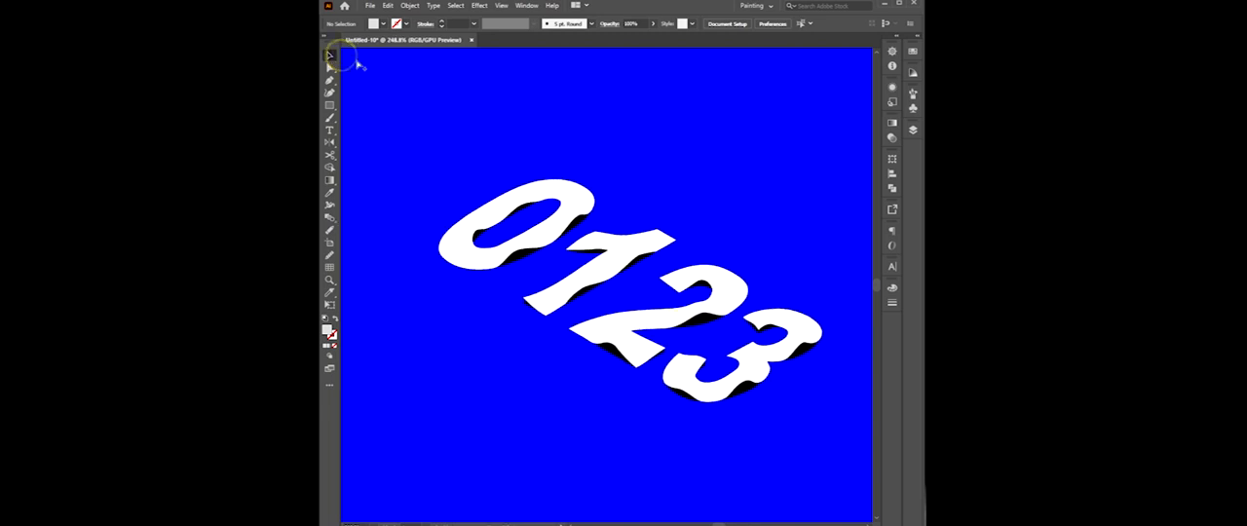
Lock the blue background so it cannot be selected with the digits.
key(ctrl+a)
scroll(636, 225, down, 2)
click(362, 196)
click(423, 199)
key(ctrl+2)
Select the four warped white digits 0, 1, 2 and 3 together and lock them.
drag(687, 271, 710, 302)
click(580, 228)
shift+click(516, 174)
shift+click(682, 263)
shift+click(721, 310)
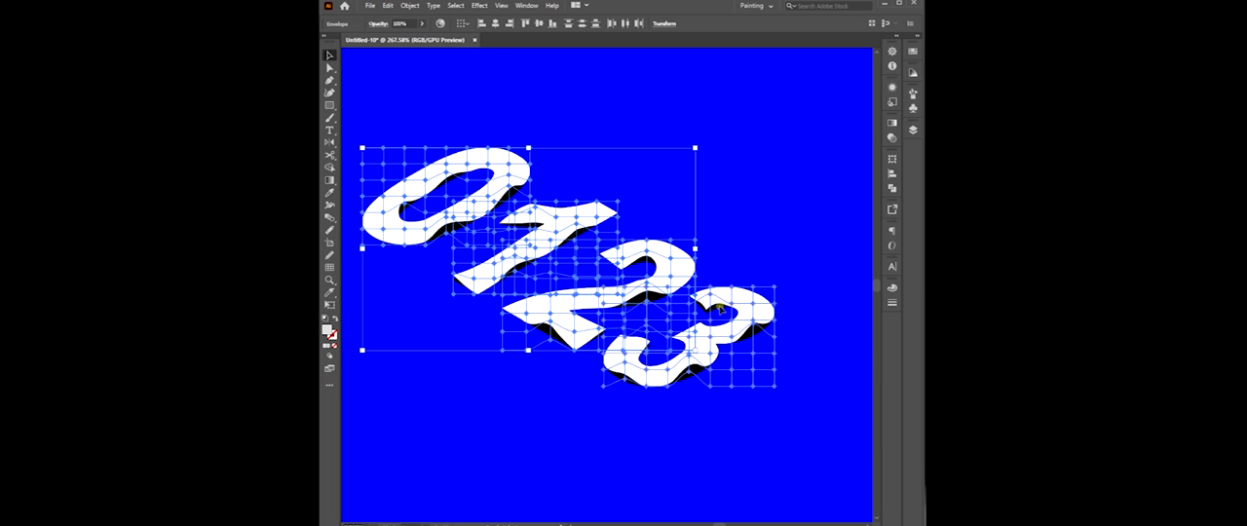
key(ctrl+2)
Select all the black digit copies and apply a Gaussian Blur with a 5.96 pixel radius.
drag(761, 159, 500, 416)
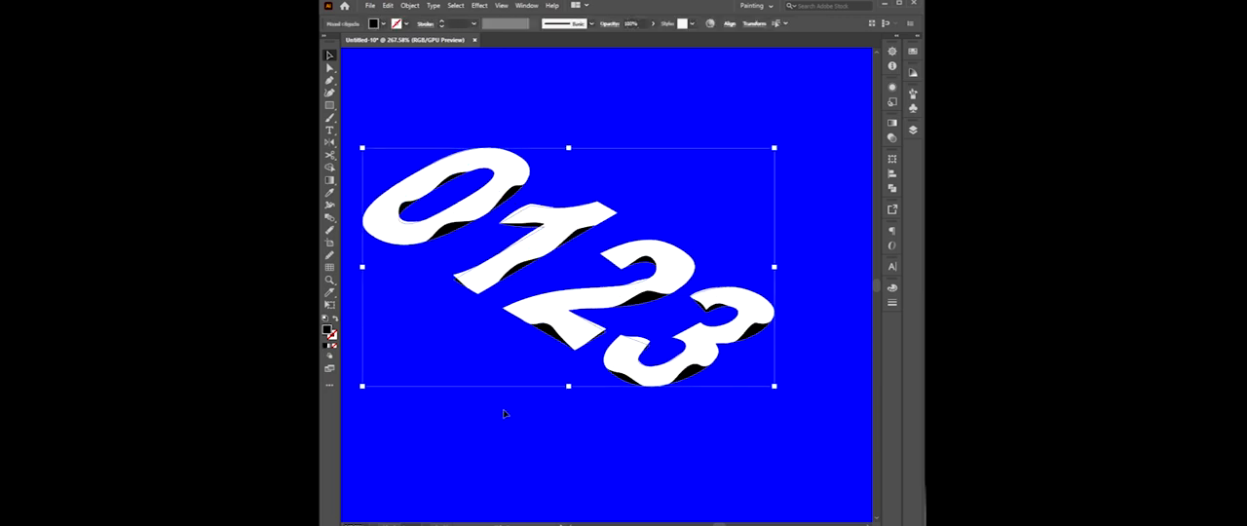
click(480, 5)
mouse_move(552, 108)
mouse_move(575, 180)
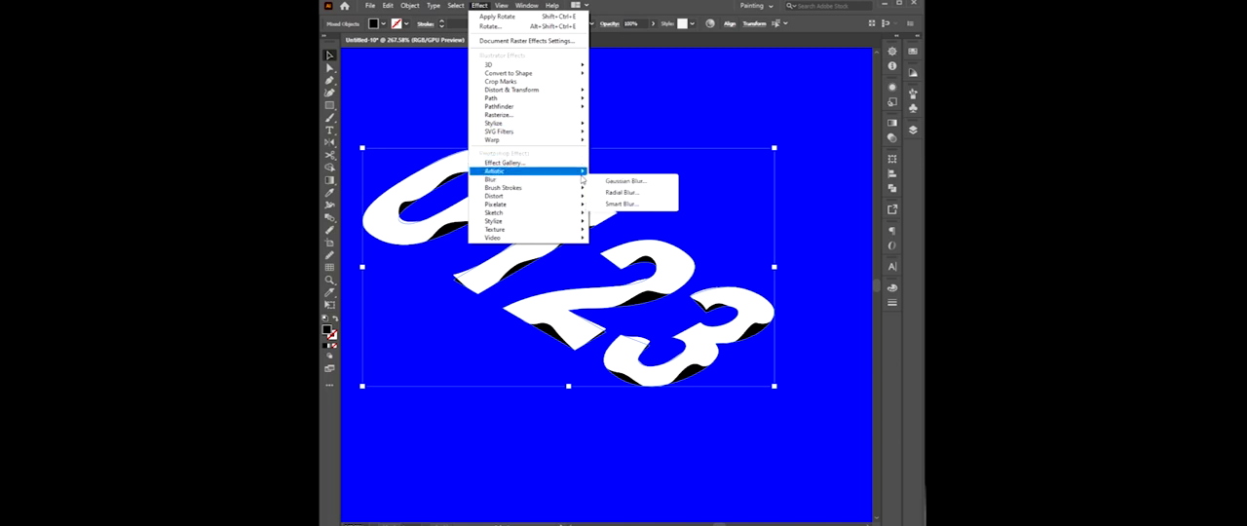
click(628, 182)
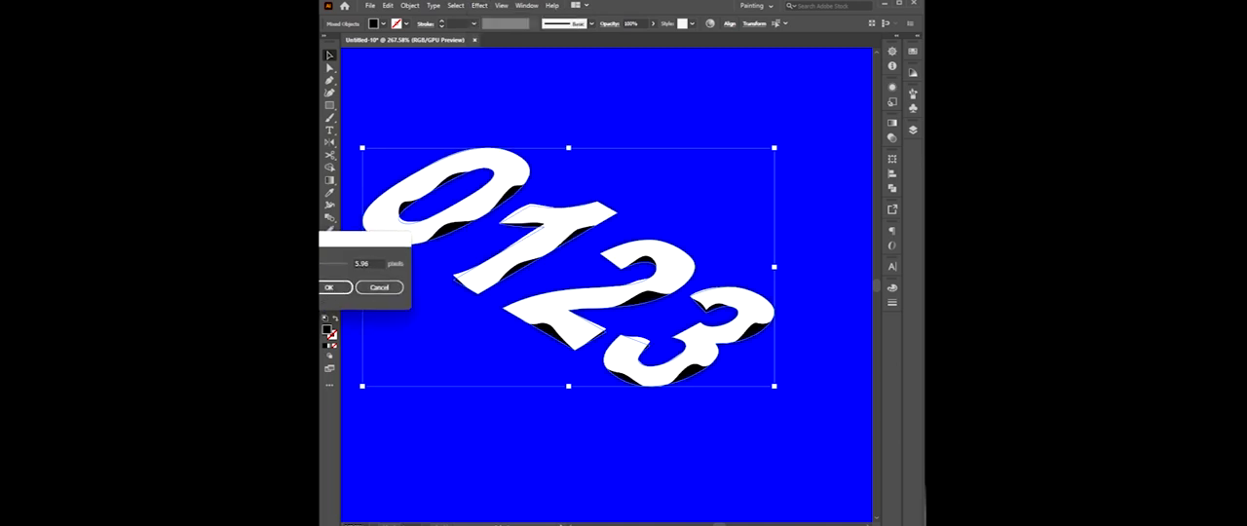
click(332, 288)
Change the blurred copies' fill from black to dark blue, RGB 0, 0, 74, and deselect them.
click(892, 289)
drag(824, 340, 815, 340)
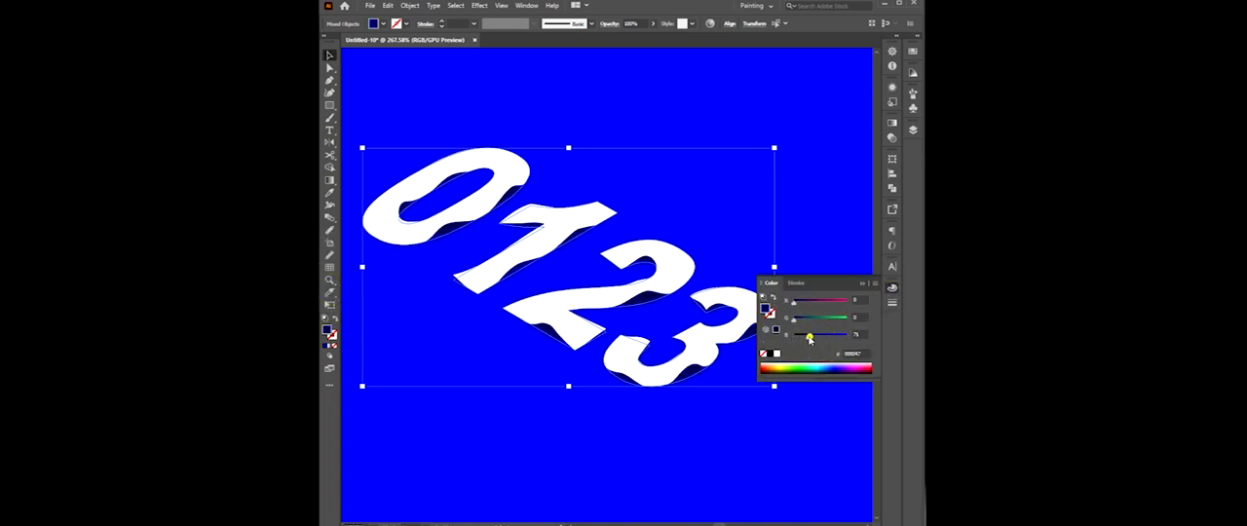
click(811, 228)
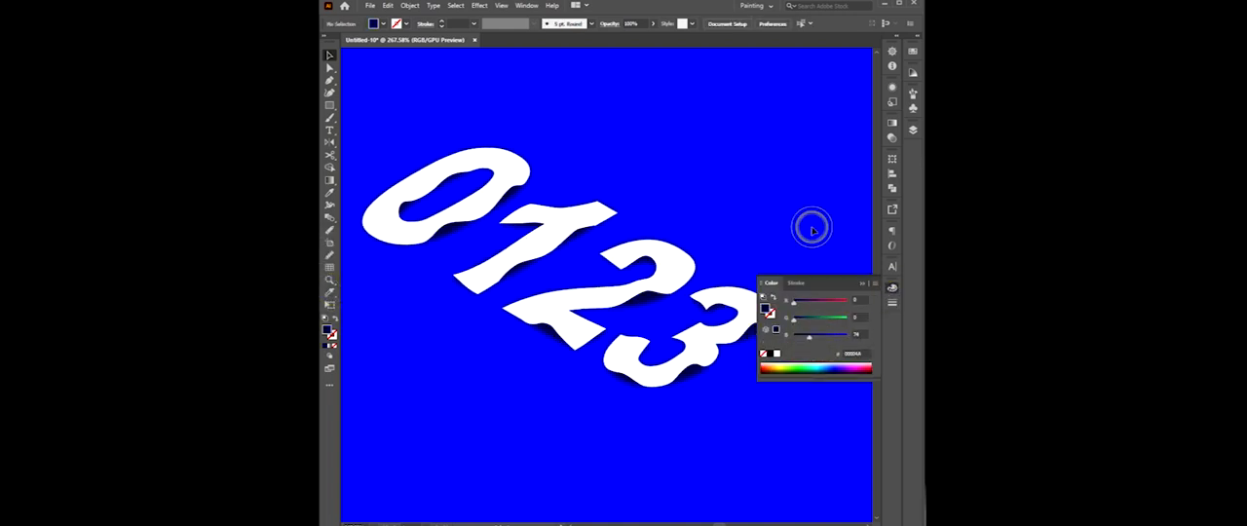
click(893, 288)
drag(796, 230, 811, 228)
scroll(662, 188, up, 1)
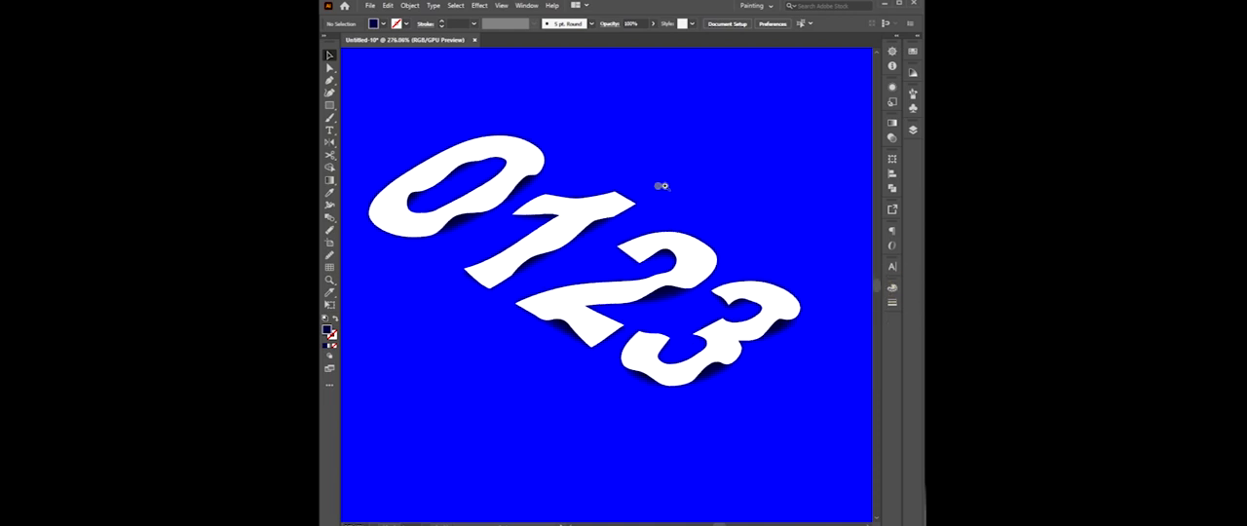
drag(675, 184, 704, 185)
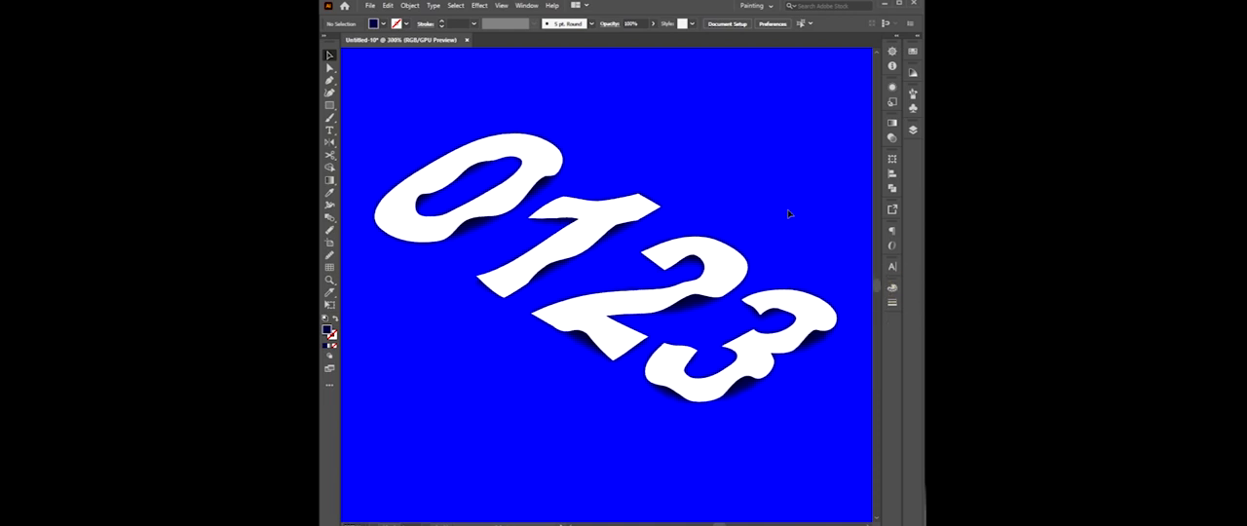
mouse_move(575, 524)
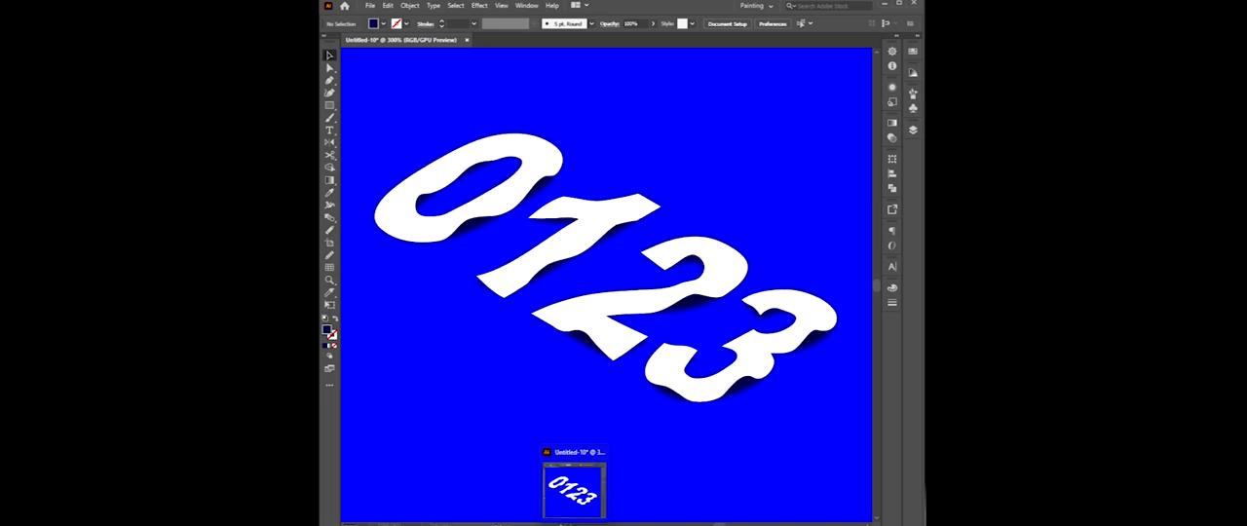